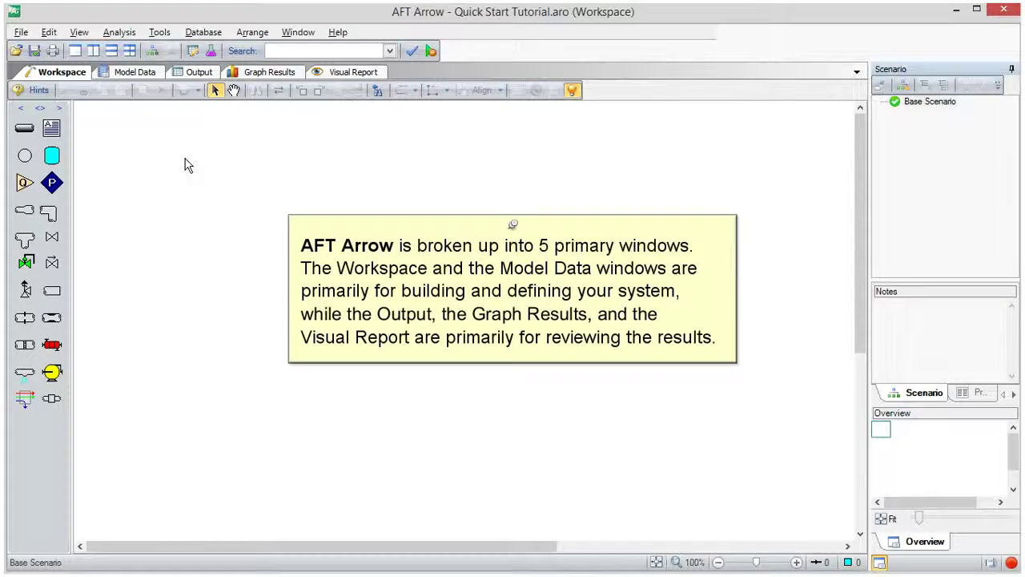
Return to the Workspace and draw pipe P1 from the upper left toward the right
left_click(295, 34)
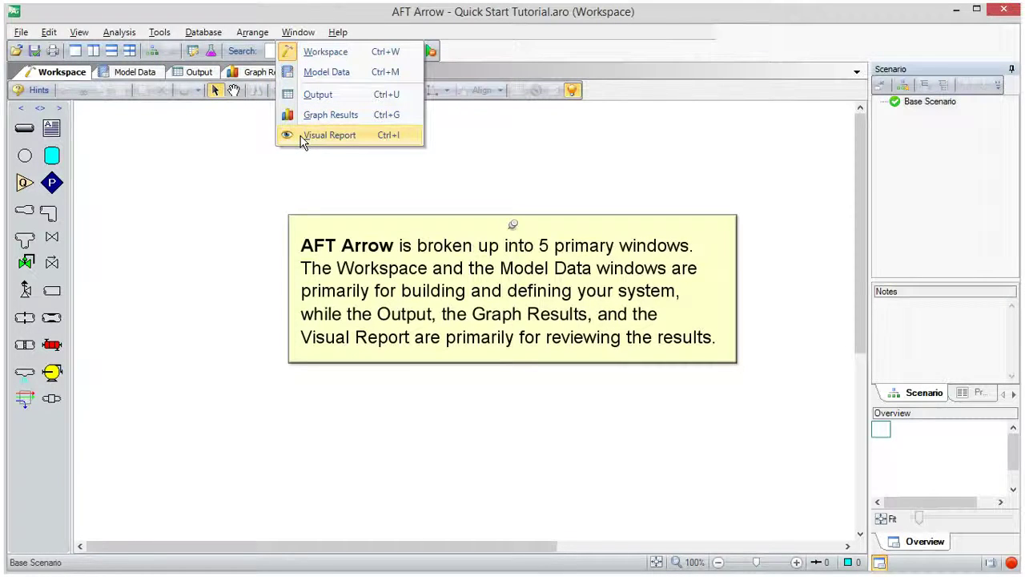
left_click(327, 54)
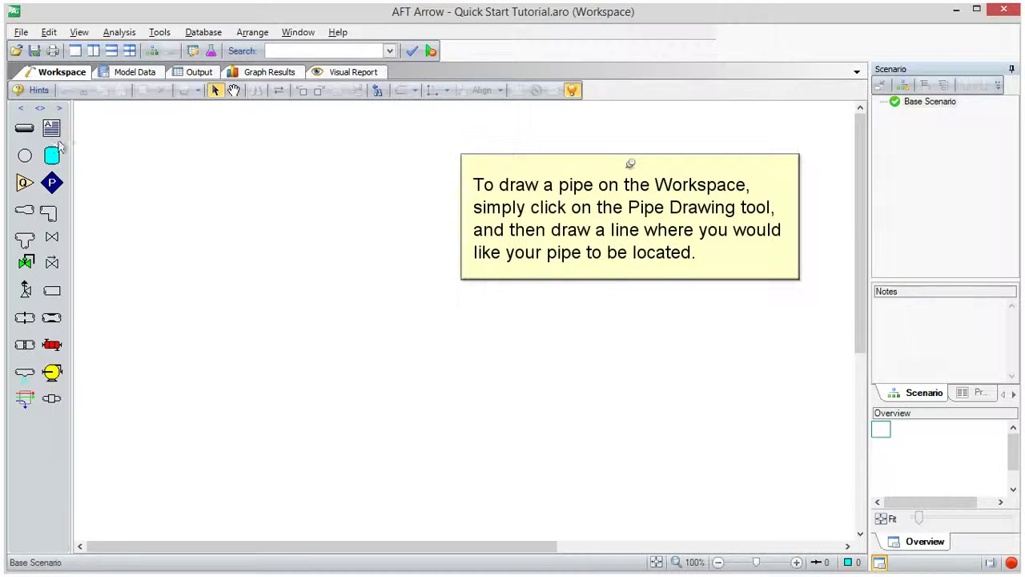
left_click(25, 129)
left_click(121, 148)
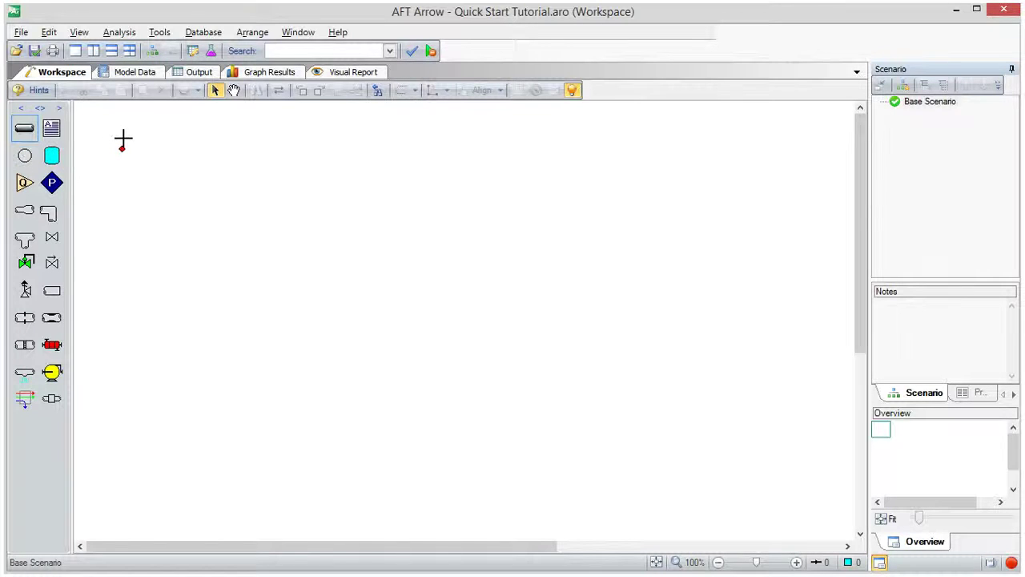
left_click(320, 218)
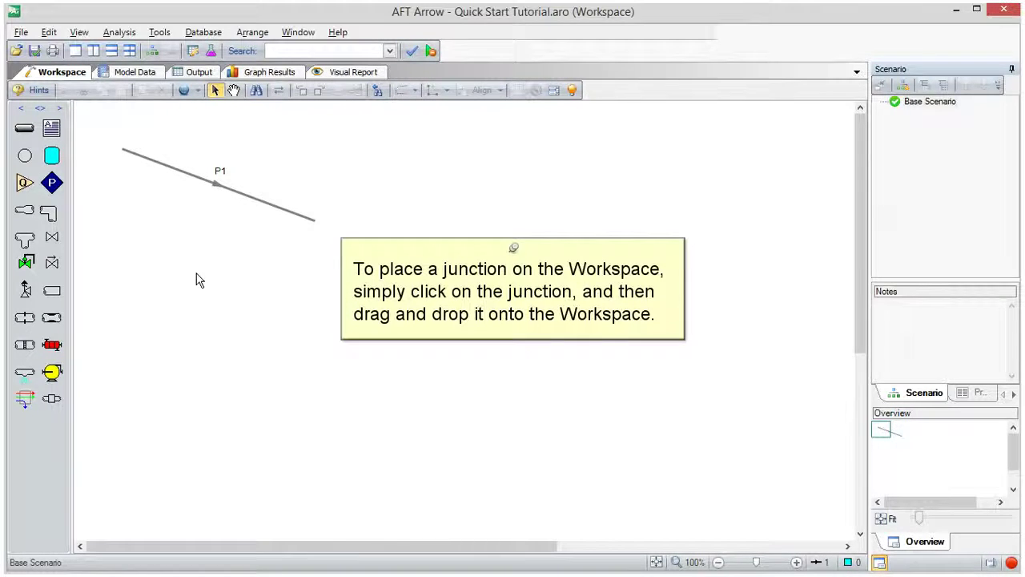
Place assigned-pressure junction J1 and reposition pipe P1 beneath it
left_click_drag(51, 183, 162, 270)
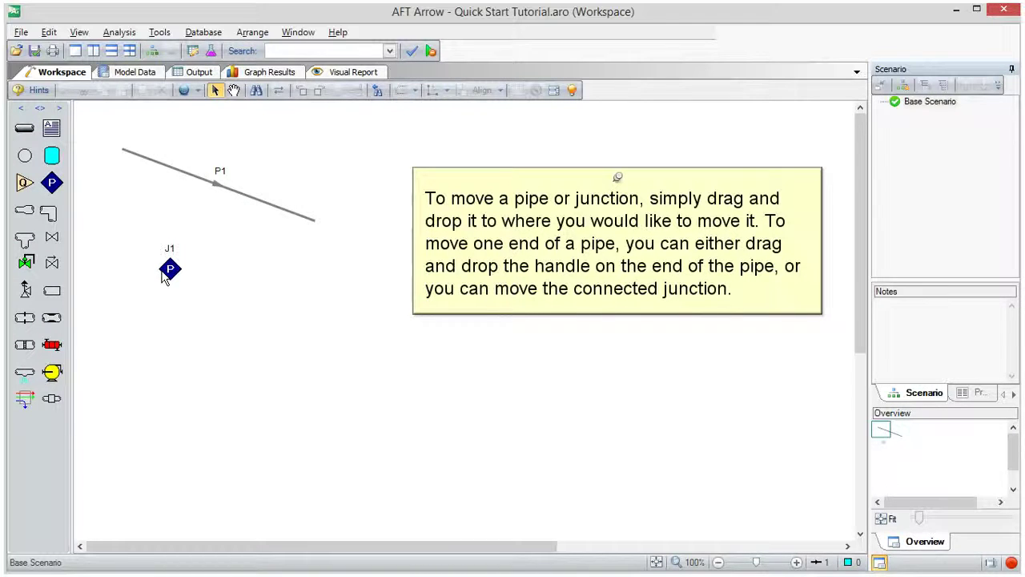
left_click(181, 172)
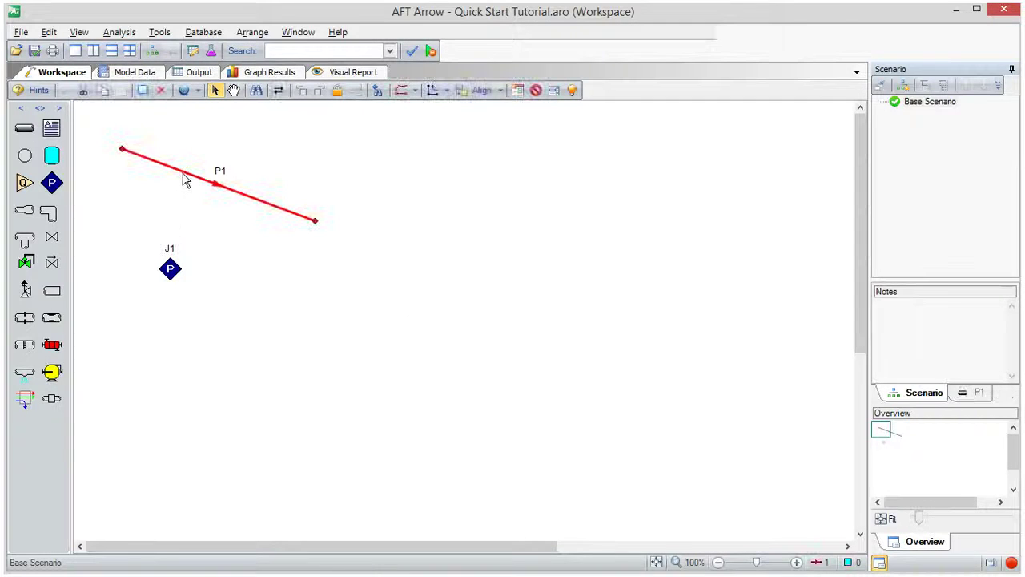
left_click_drag(123, 151, 144, 367)
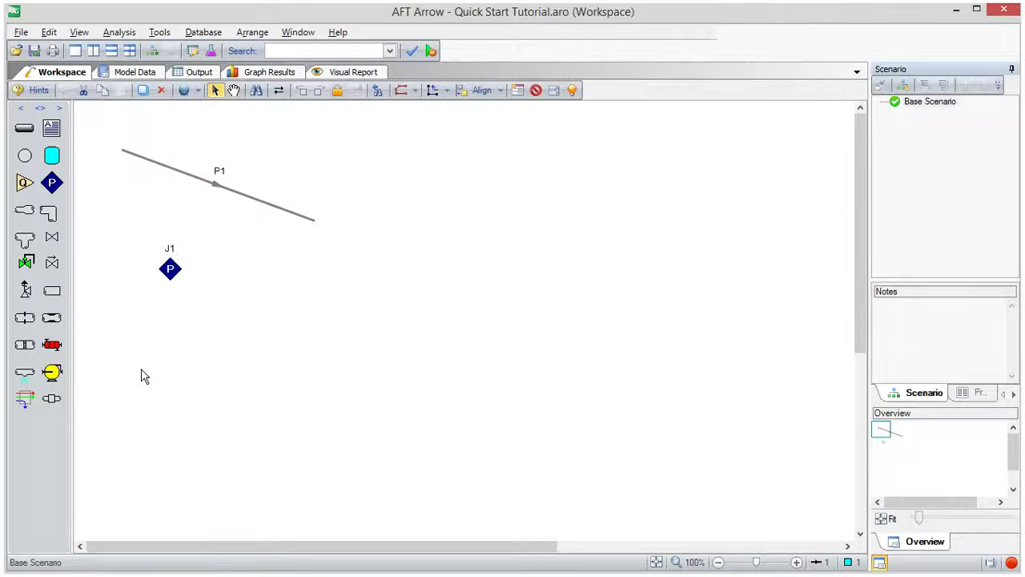
left_click(322, 250)
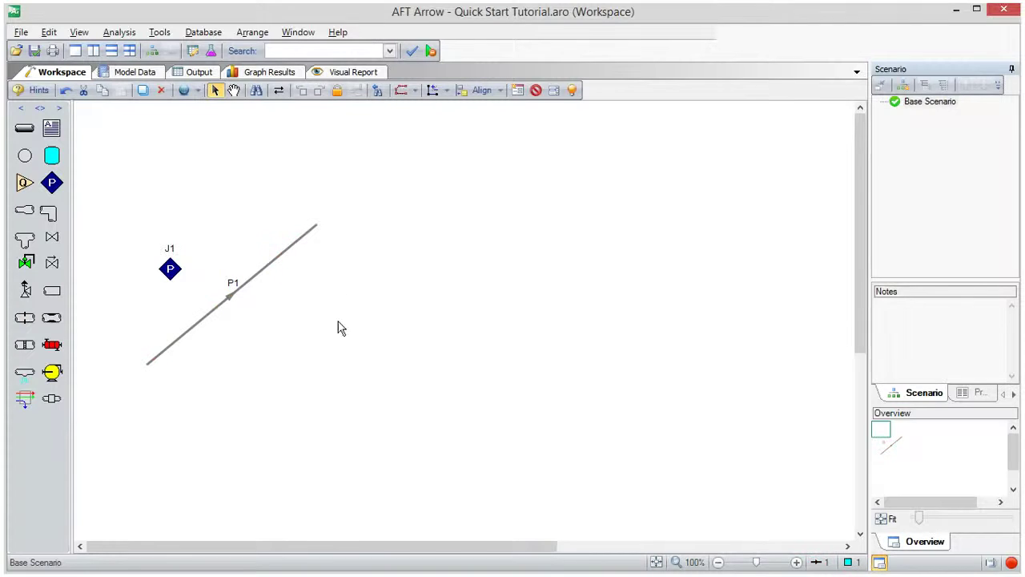
left_click_drag(382, 420, 375, 417)
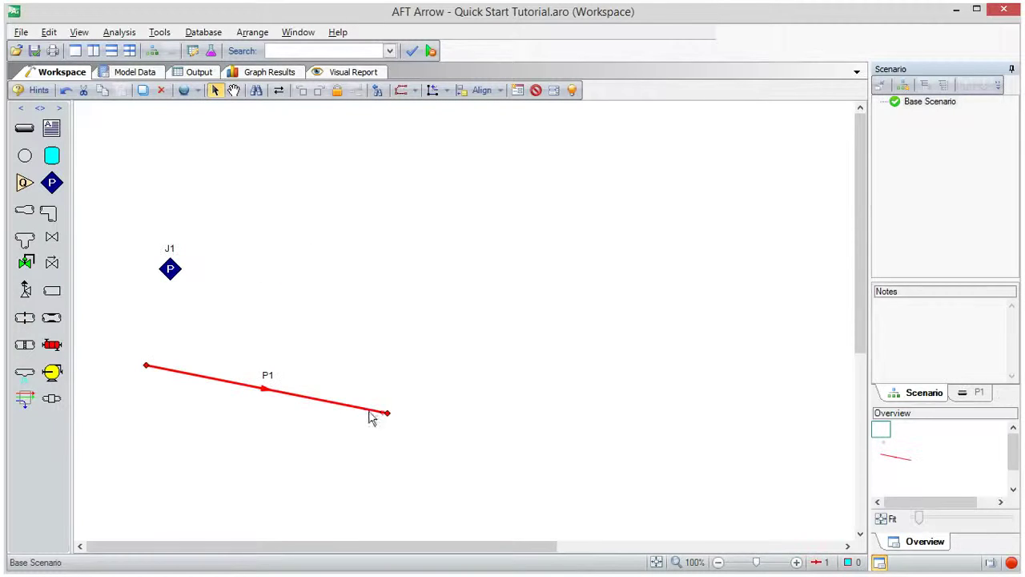
Connect J1 to pipe P1's start and place compressor junction J2 at its end
left_click(175, 270)
mouse_move(174, 270)
left_mouse_down()
mouse_move(151, 442)
mouse_move(148, 370)
left_mouse_up()
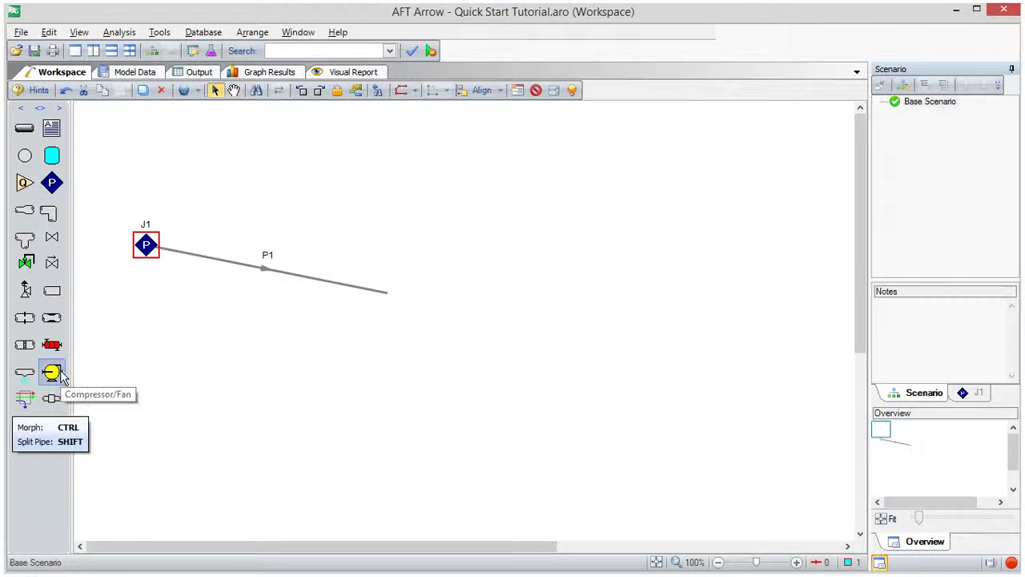
left_click_drag(52, 372, 387, 293)
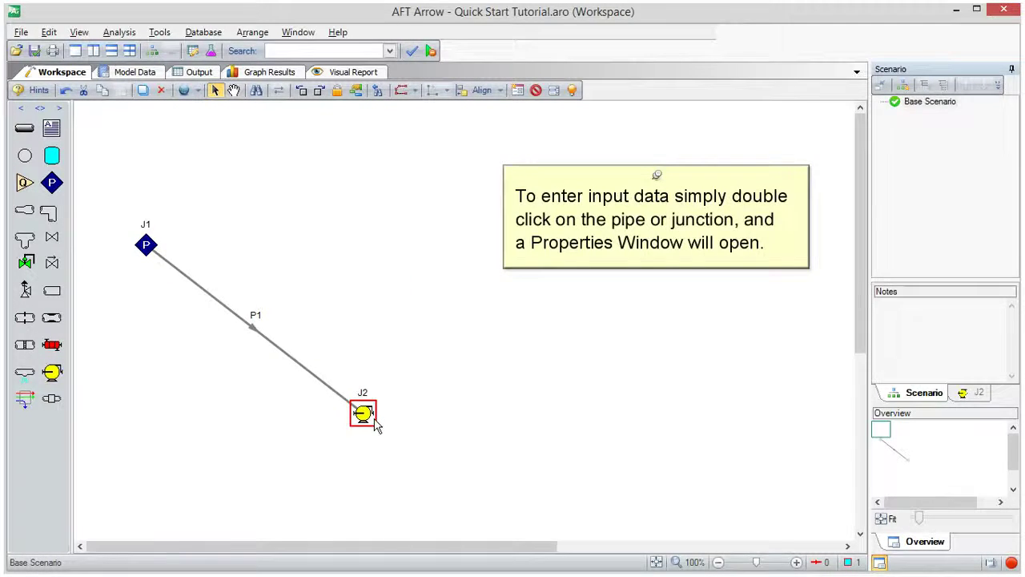
Open pipe P1's properties and toggle required-field highlighting off and back on
double_click(258, 334)
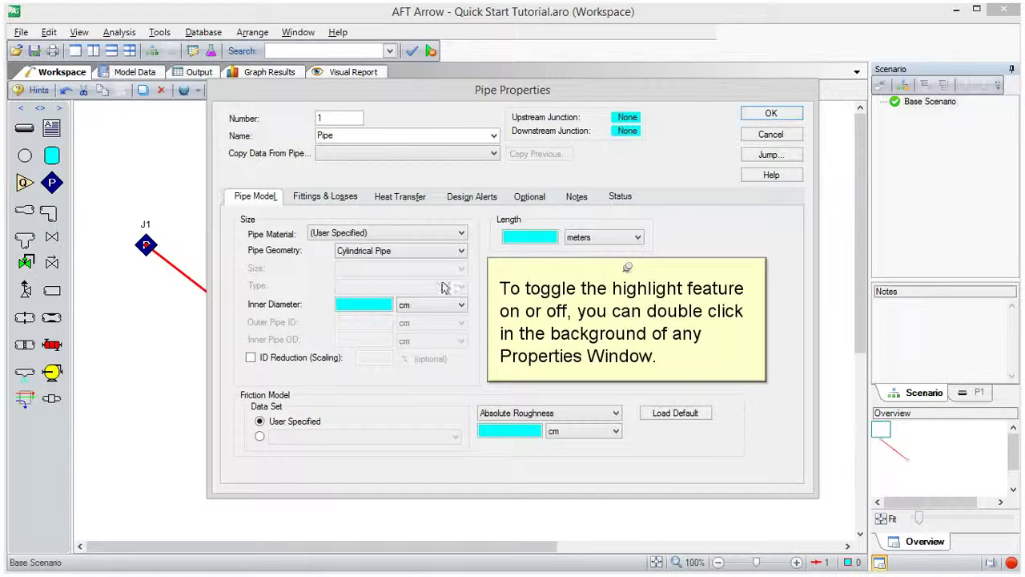
double_click(646, 166)
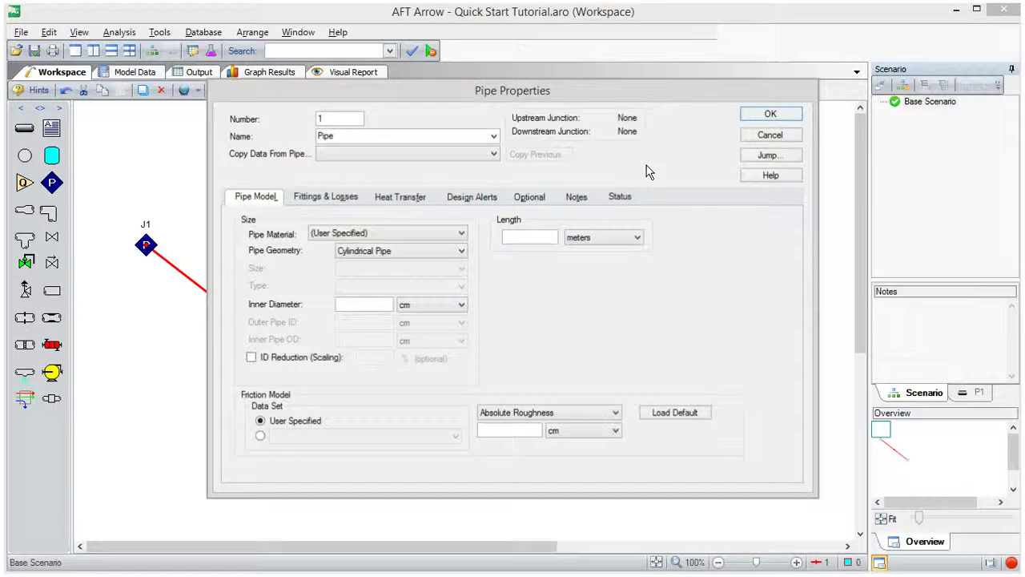
double_click(646, 166)
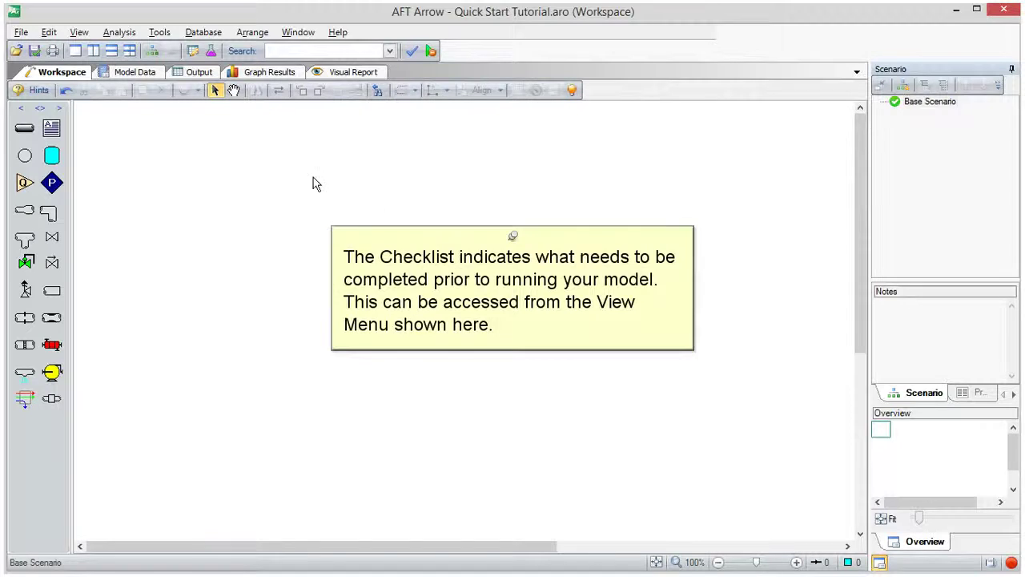
View the model checklist from the View menu, then show its status beside the workspace
left_click(79, 32)
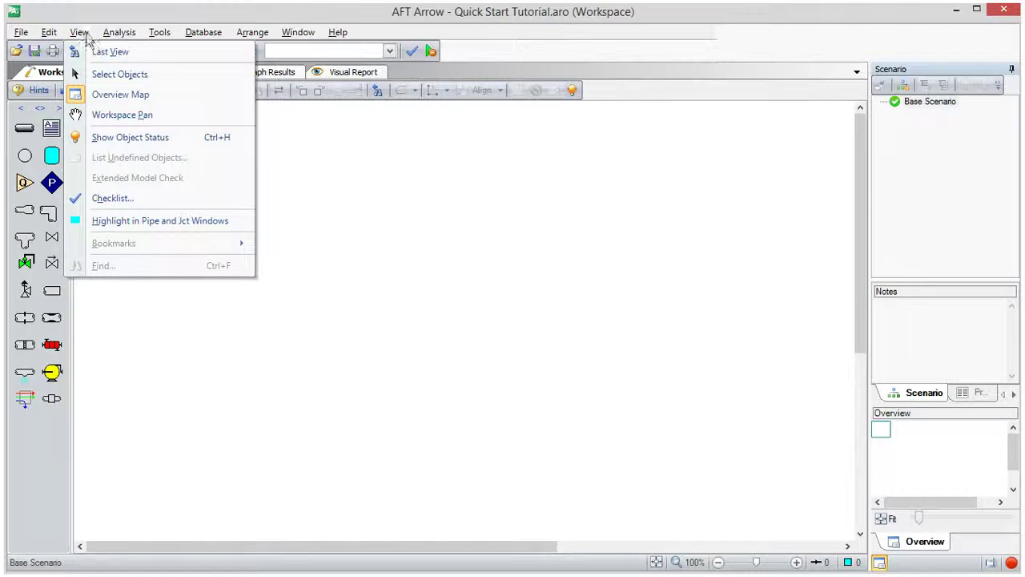
left_click(124, 200)
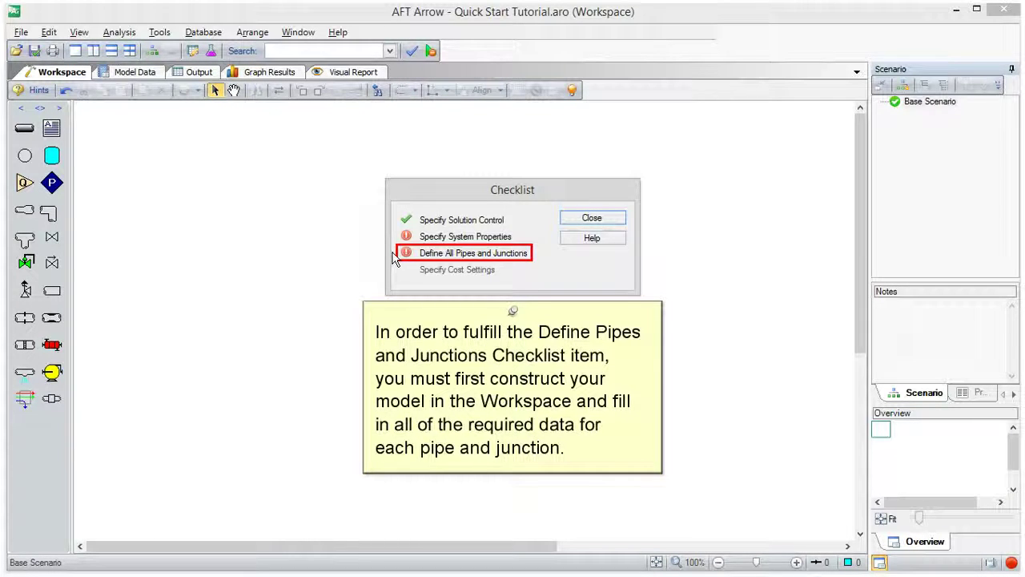
left_click(577, 224)
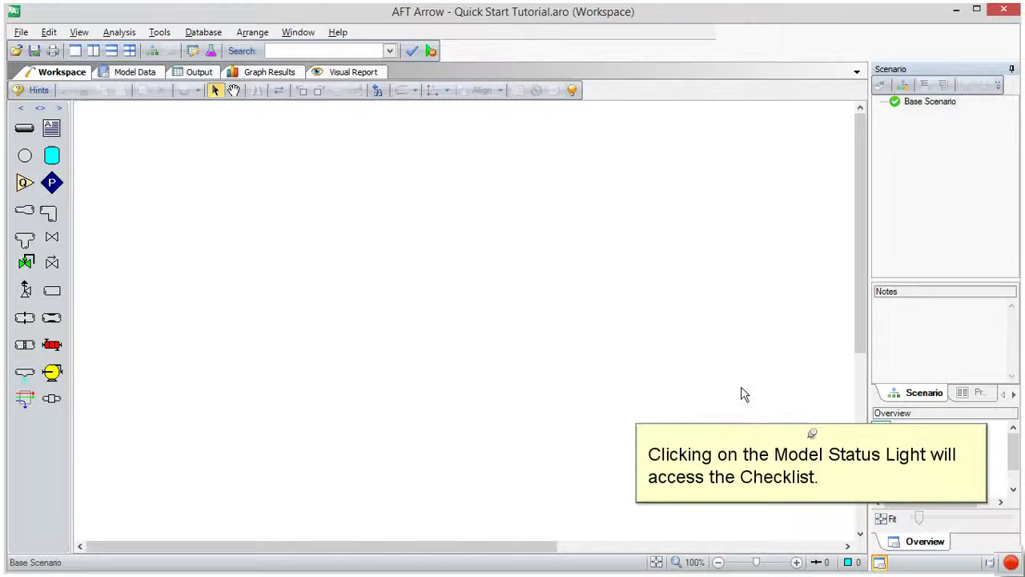
left_click(1009, 563)
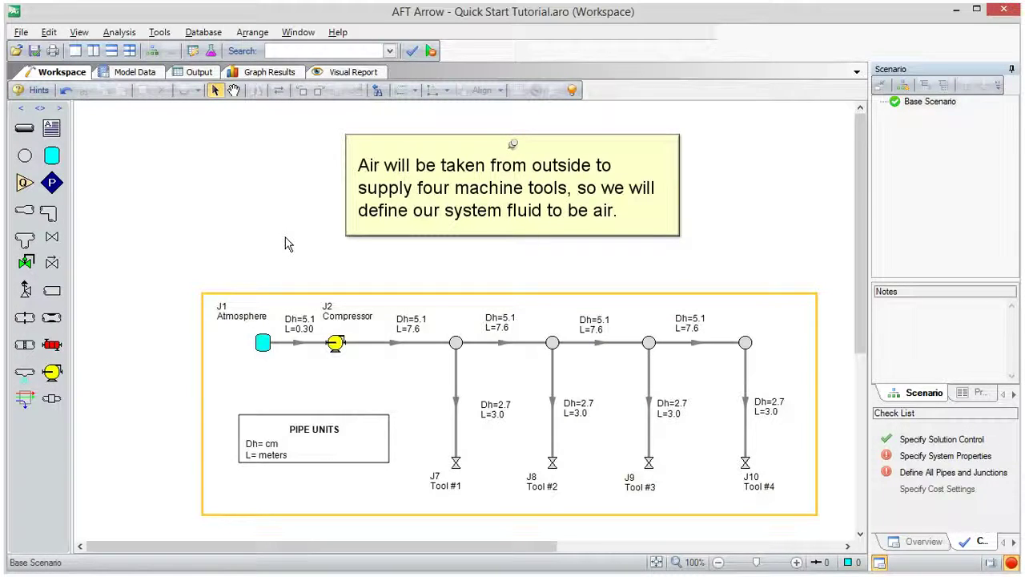
Add Air from the fluid database as the system fluid in System Properties
left_click(119, 33)
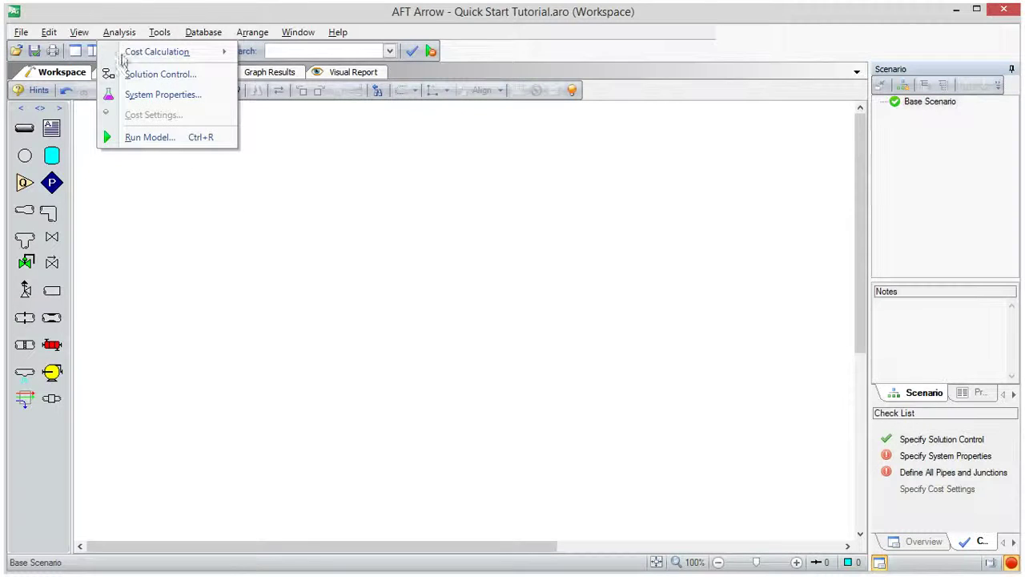
left_click(141, 94)
left_click(251, 187)
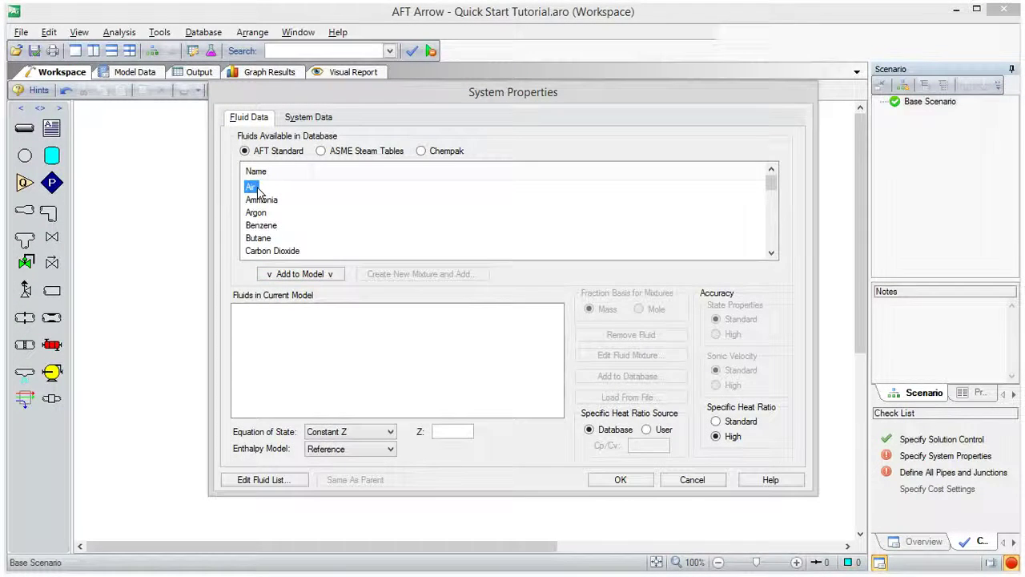
left_click(300, 274)
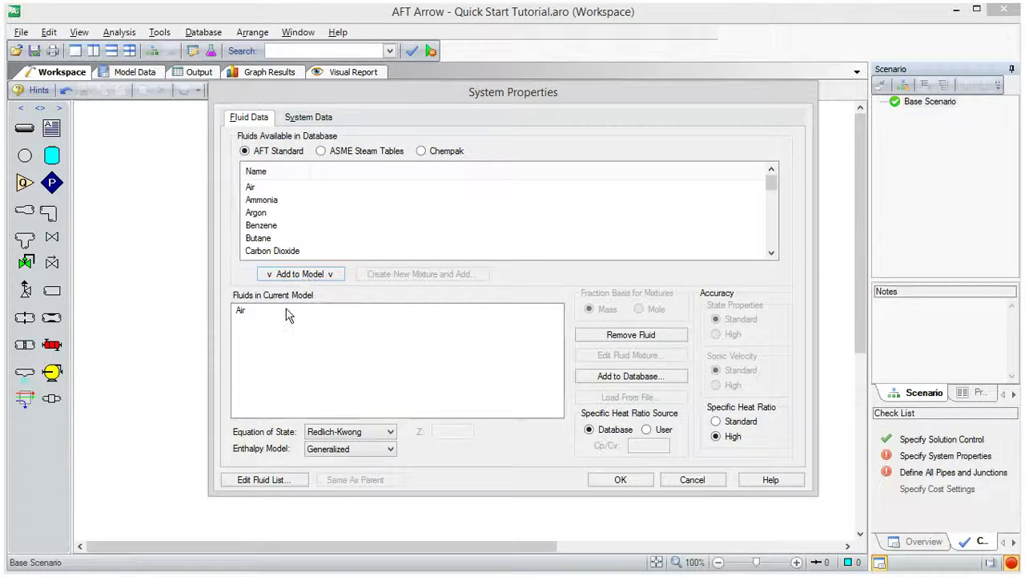
left_click(620, 478)
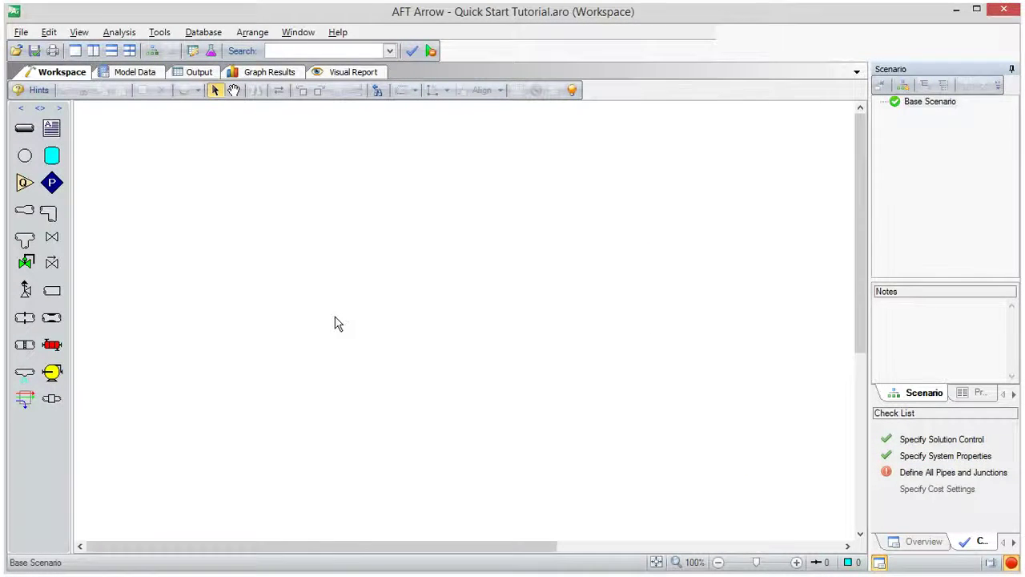
Place tank J1 at the upper left and compressor J2 to its right
left_click(52, 155)
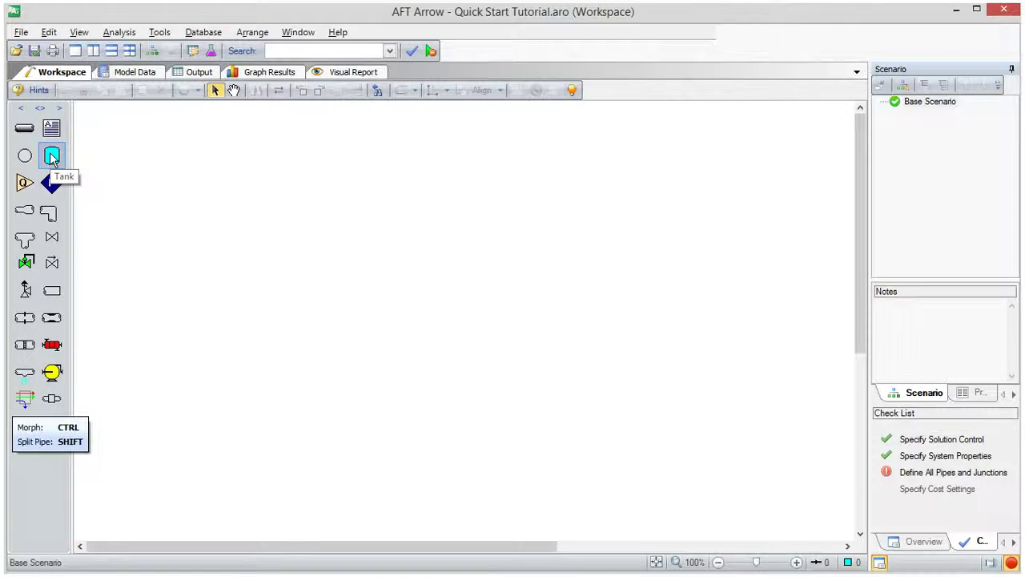
left_click(149, 169)
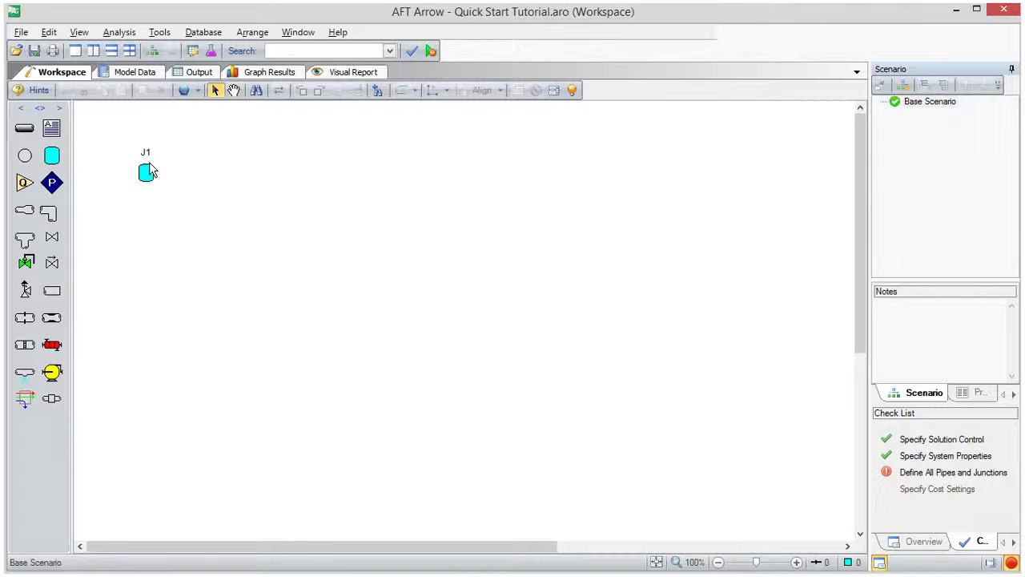
double_click(51, 372)
left_click_drag(122, 320, 218, 172)
Place branch junctions J3, J4, J5 and J6 in a row right of J2
left_click(25, 157)
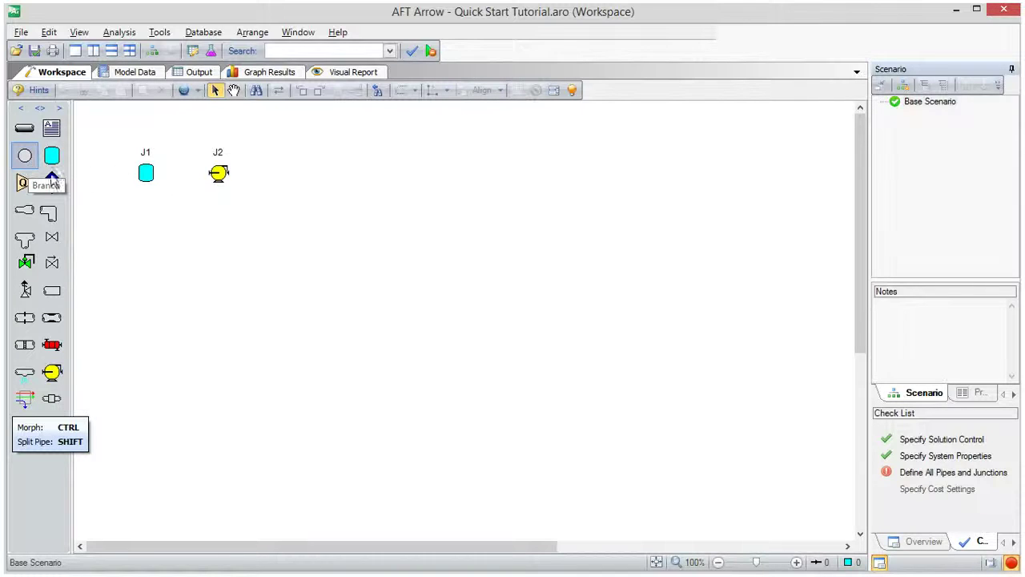
left_click(290, 172)
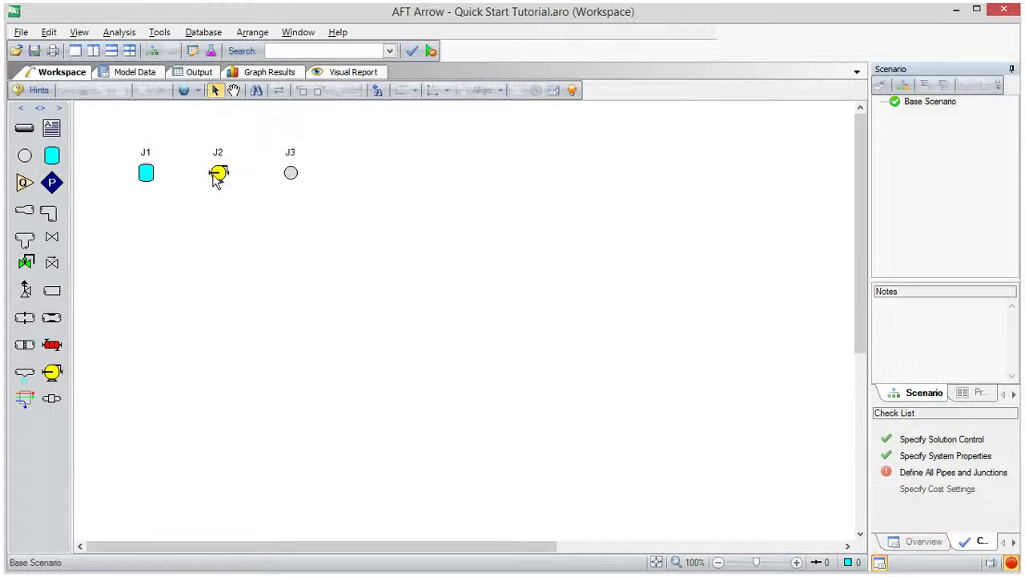
left_click(29, 158)
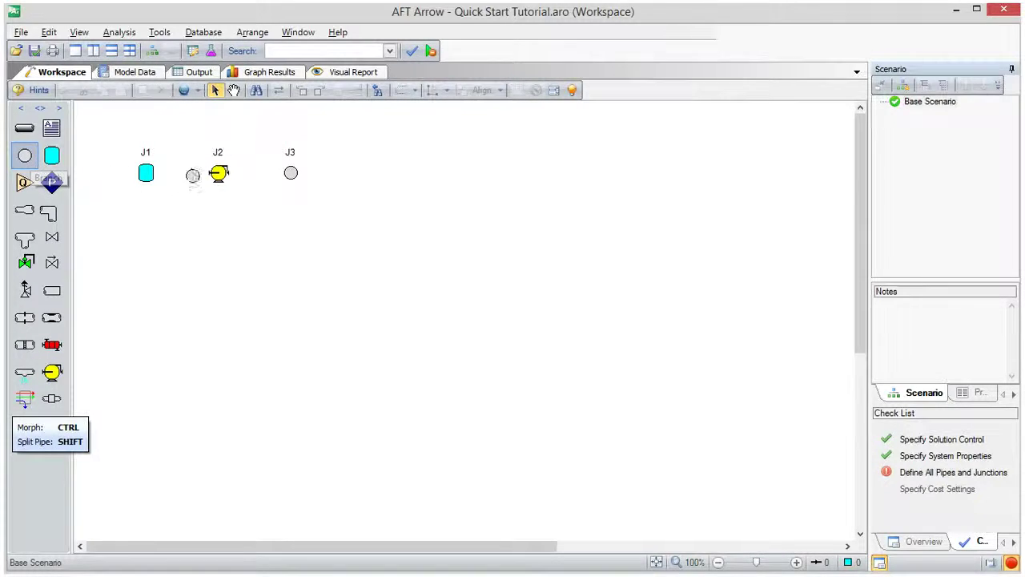
left_click(365, 172)
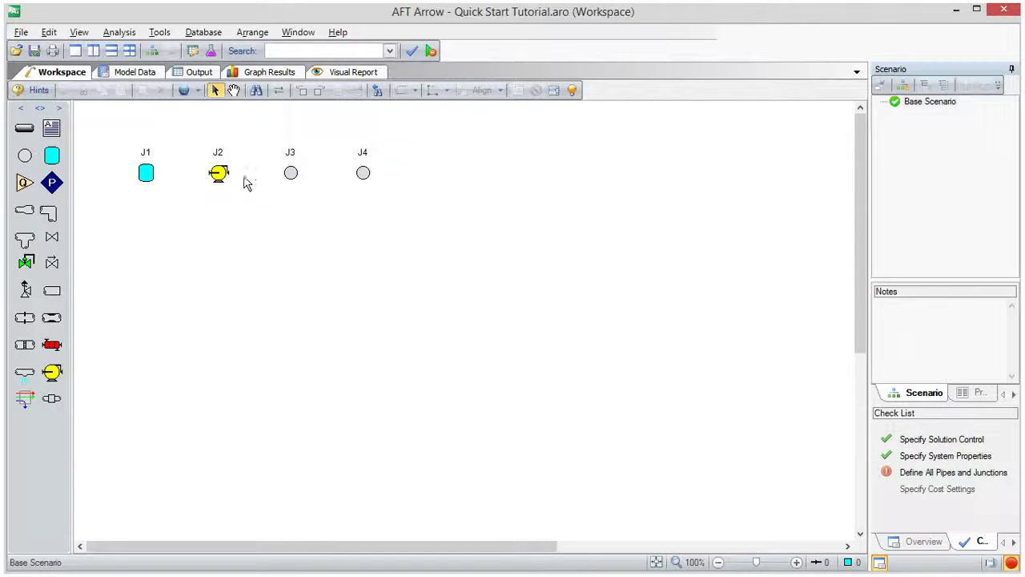
left_click(29, 158)
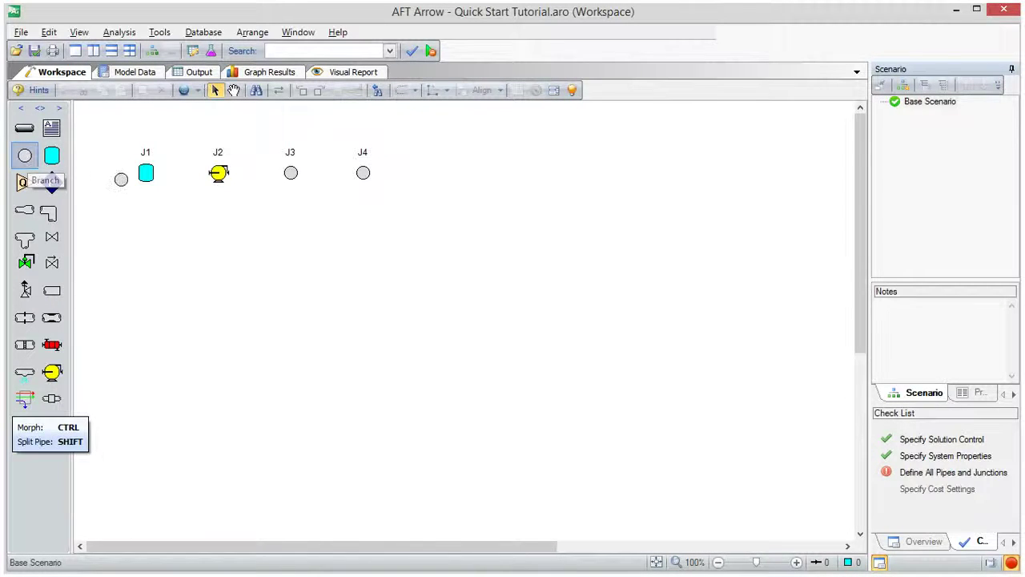
left_click(435, 172)
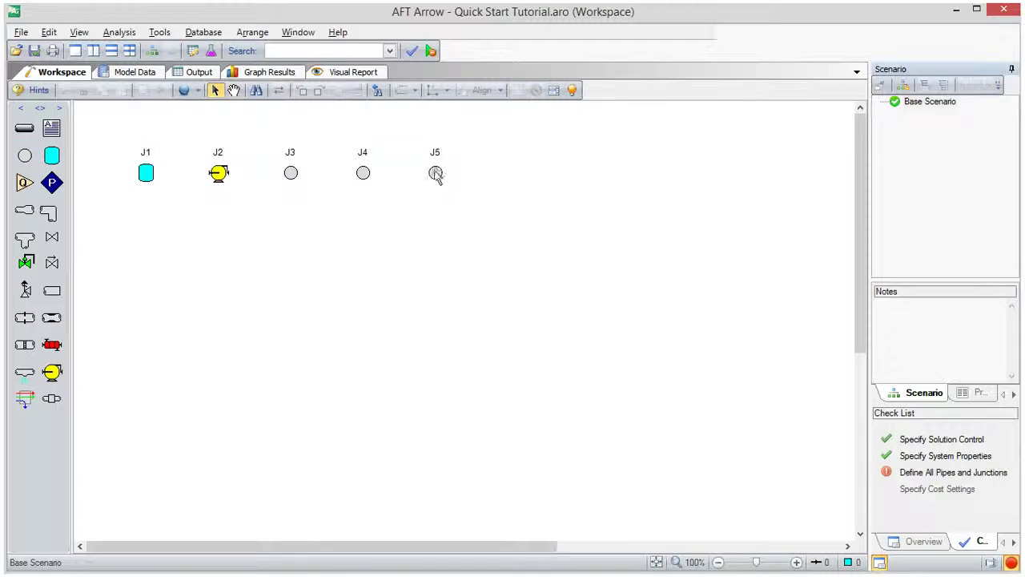
left_click(25, 156)
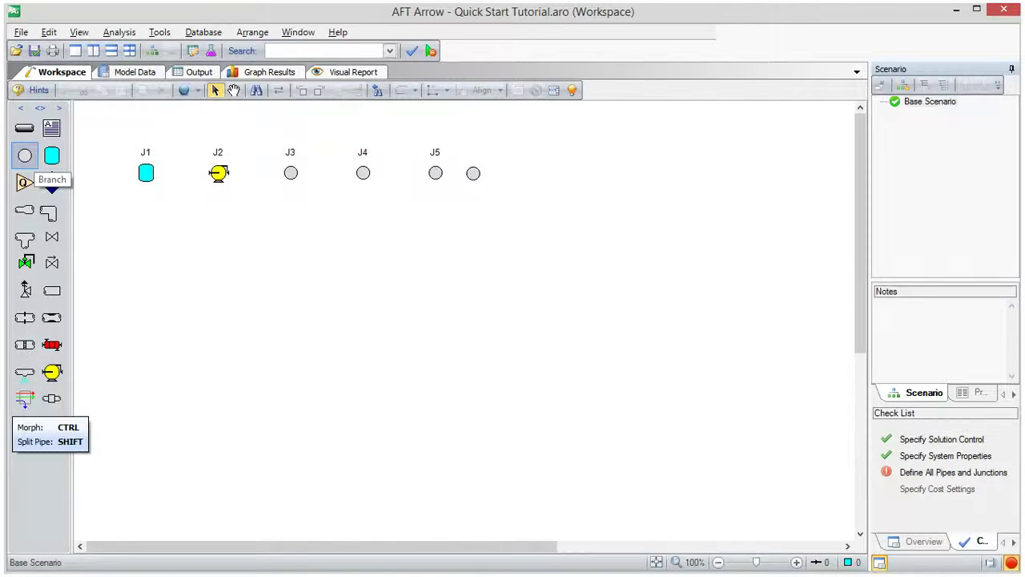
left_click(507, 172)
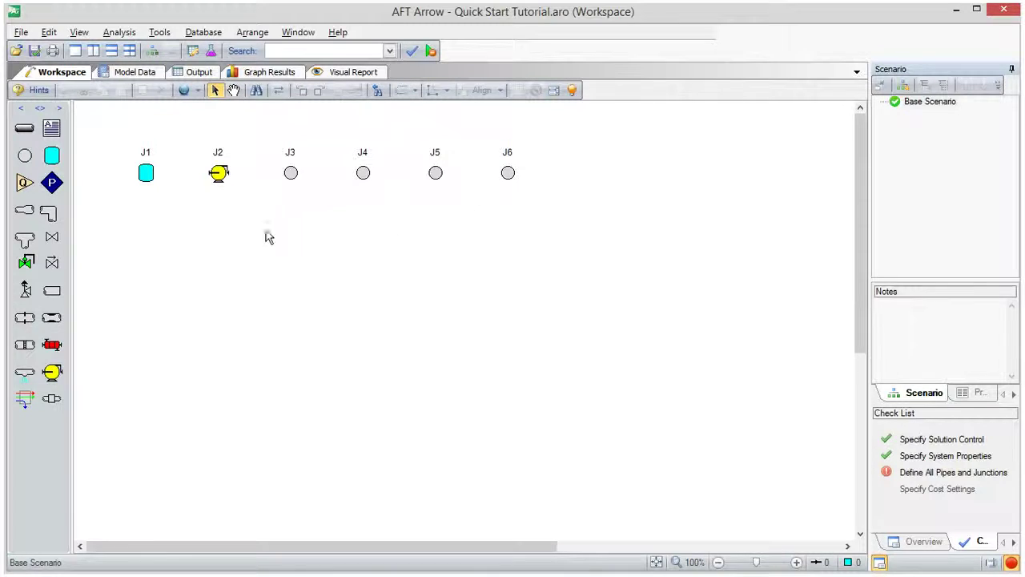
Place valves J7, J8, J9 and J10 below junctions J3–J6
left_click(52, 243)
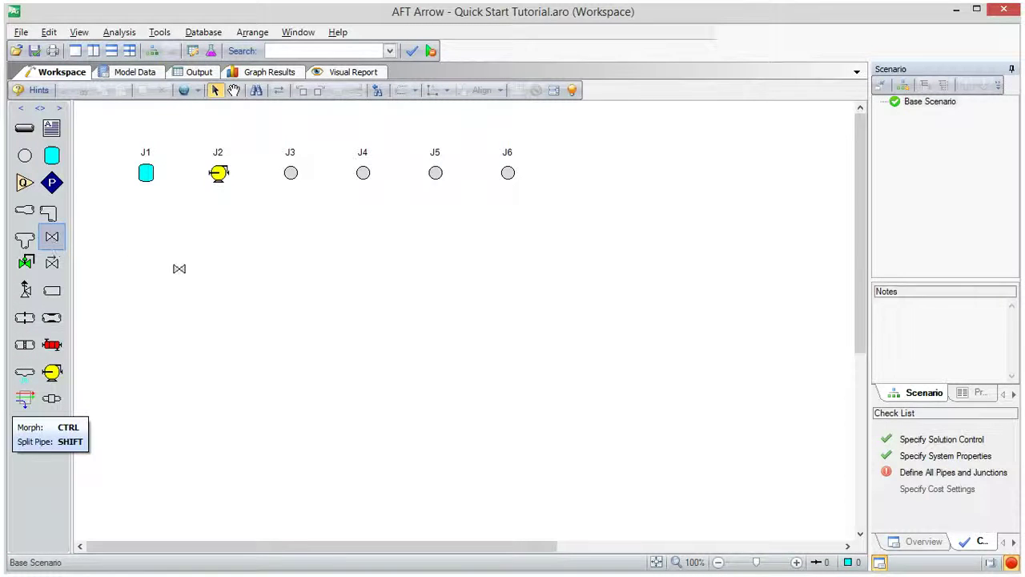
left_click(291, 268)
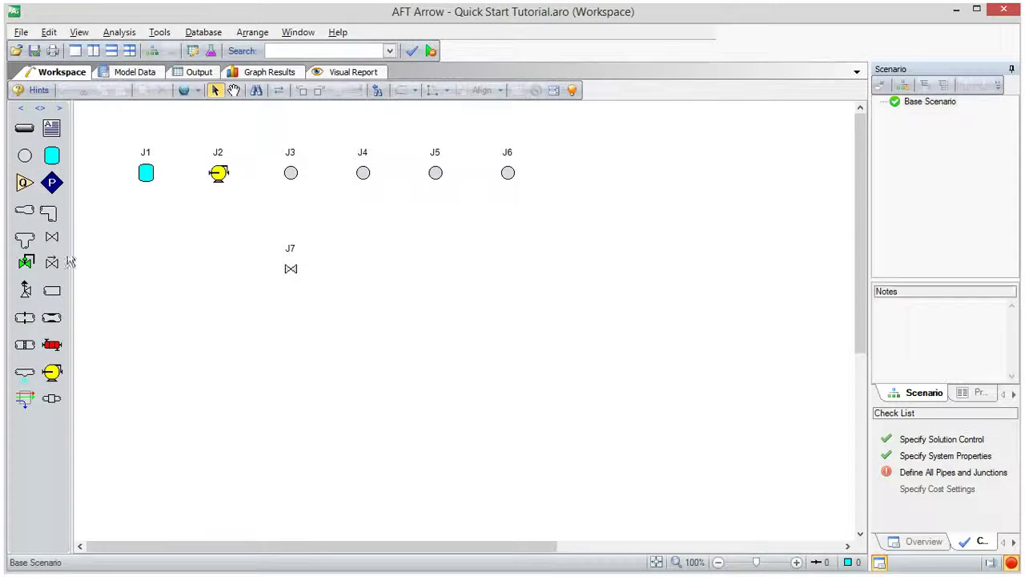
left_click(51, 237)
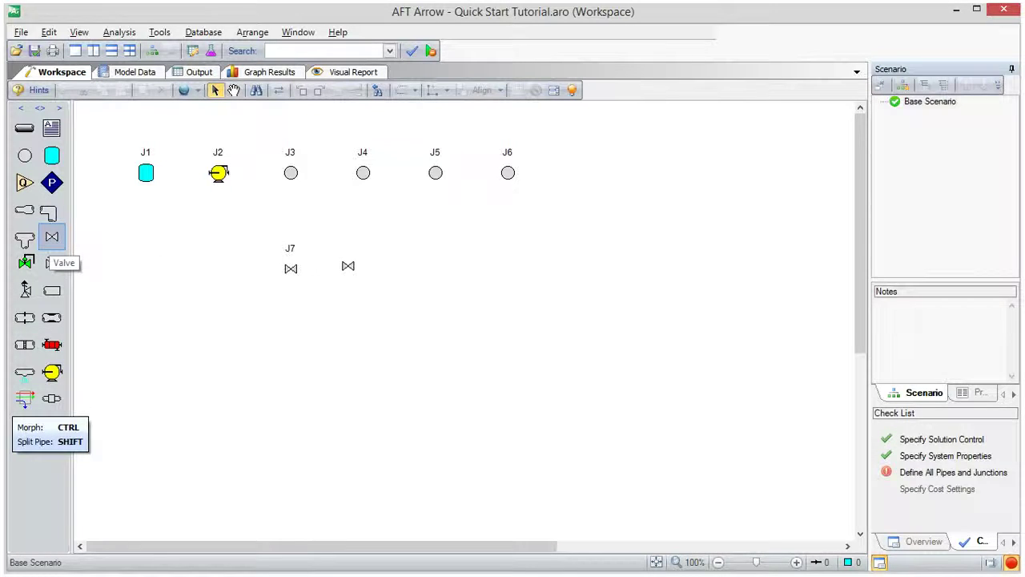
left_click(363, 269)
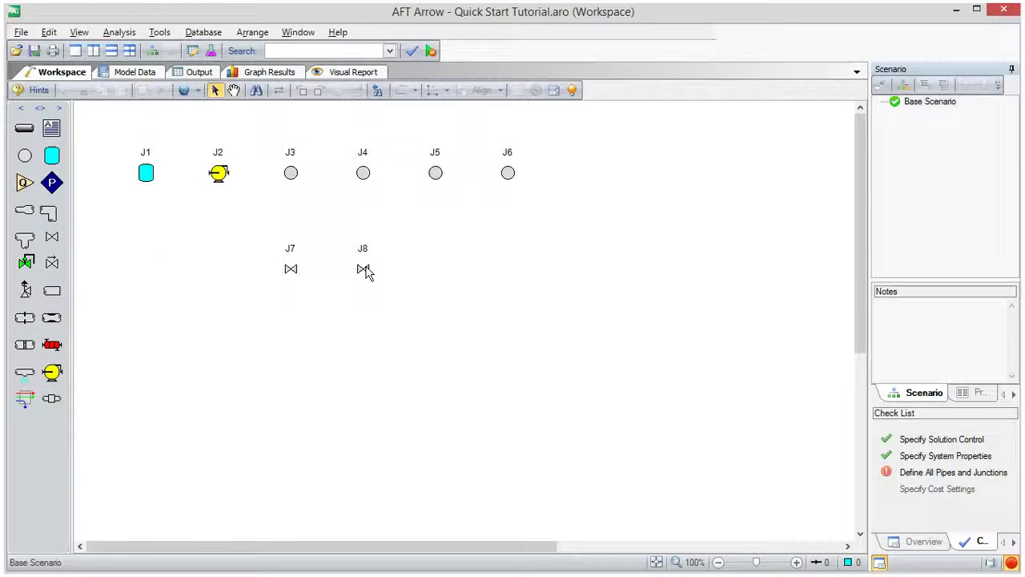
left_click(53, 237)
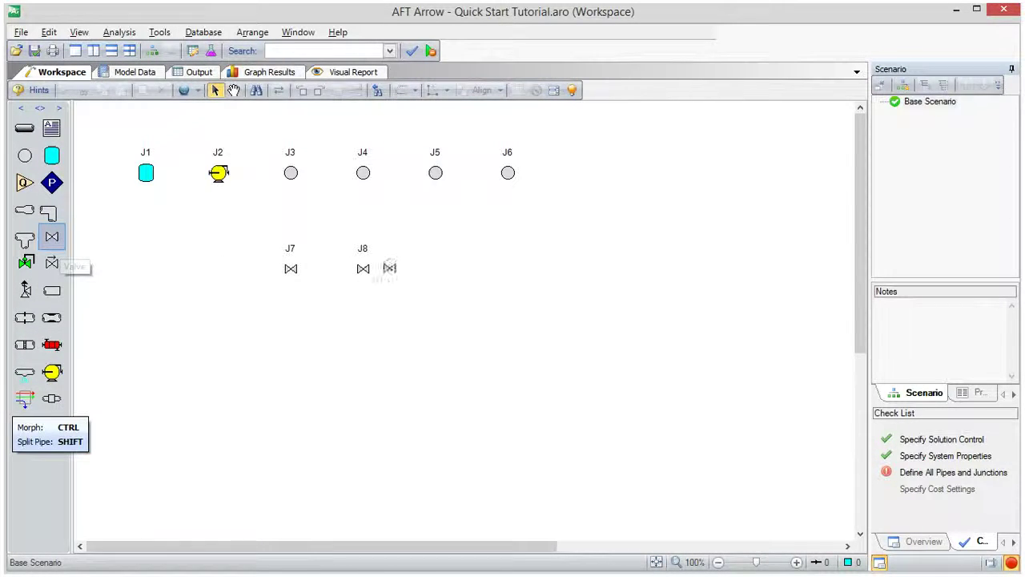
left_click(435, 269)
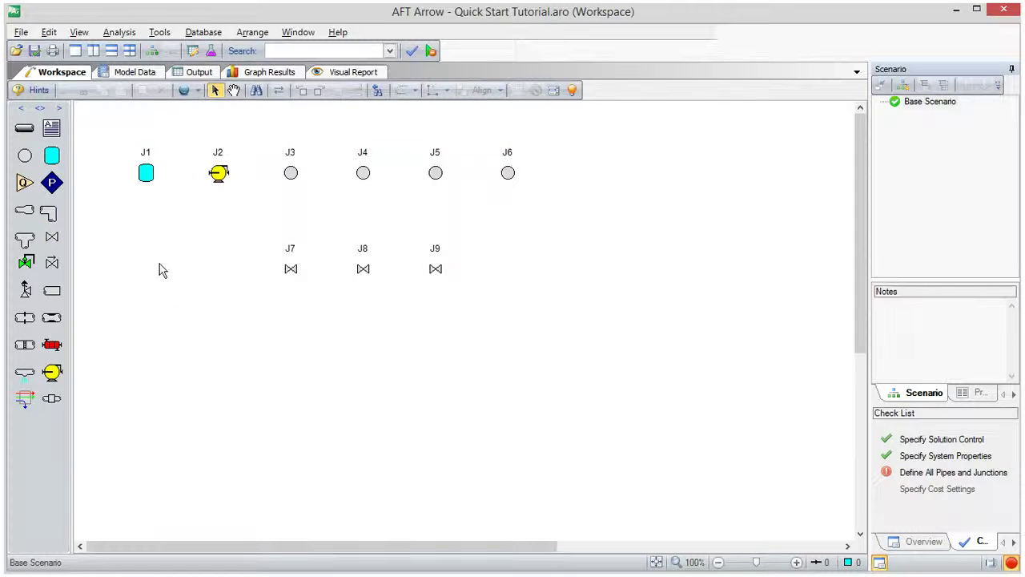
left_click(52, 237)
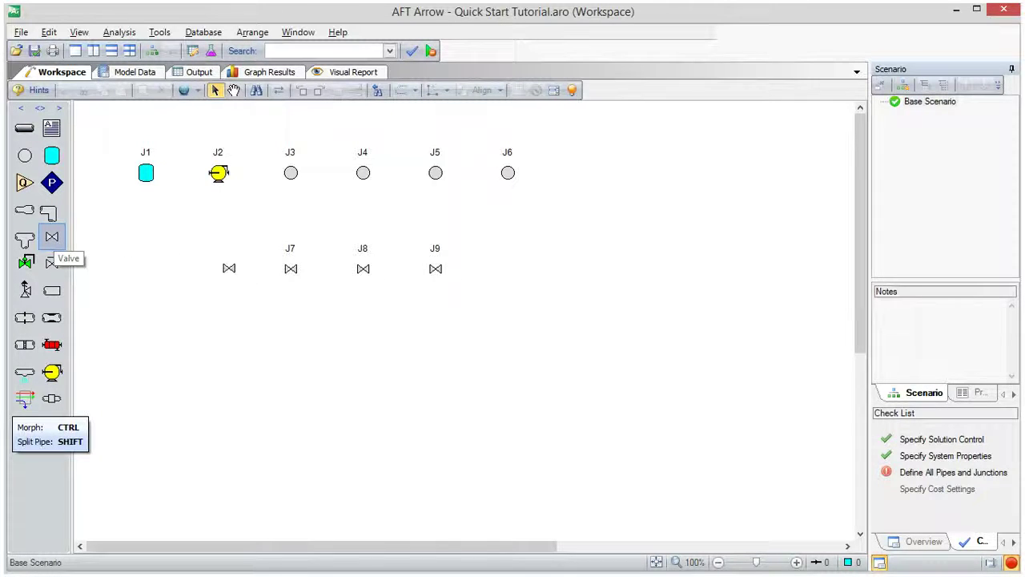
left_click(508, 269)
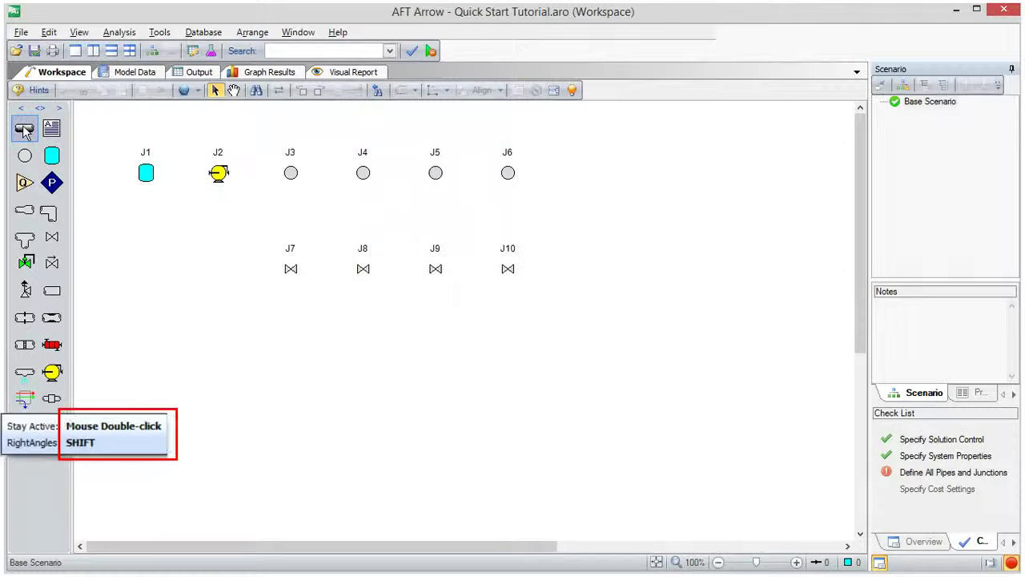
Draw pipes along J1–J6 and from J3–J6 down to valves J7–J10
left_click(25, 129)
left_click_drag(147, 173, 507, 173)
left_click_drag(291, 173, 293, 268)
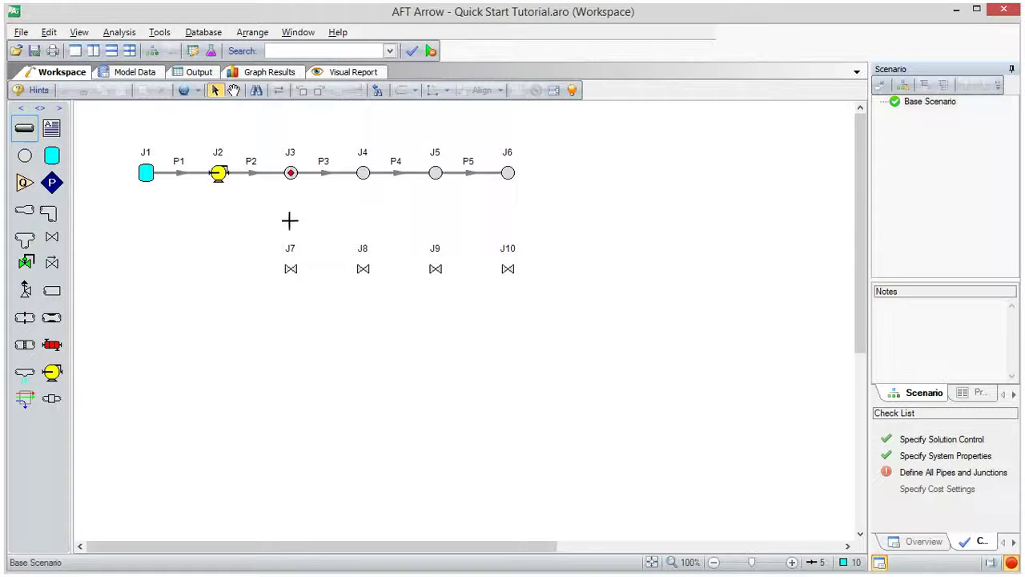
left_click_drag(363, 173, 365, 268)
left_click_drag(435, 173, 435, 251)
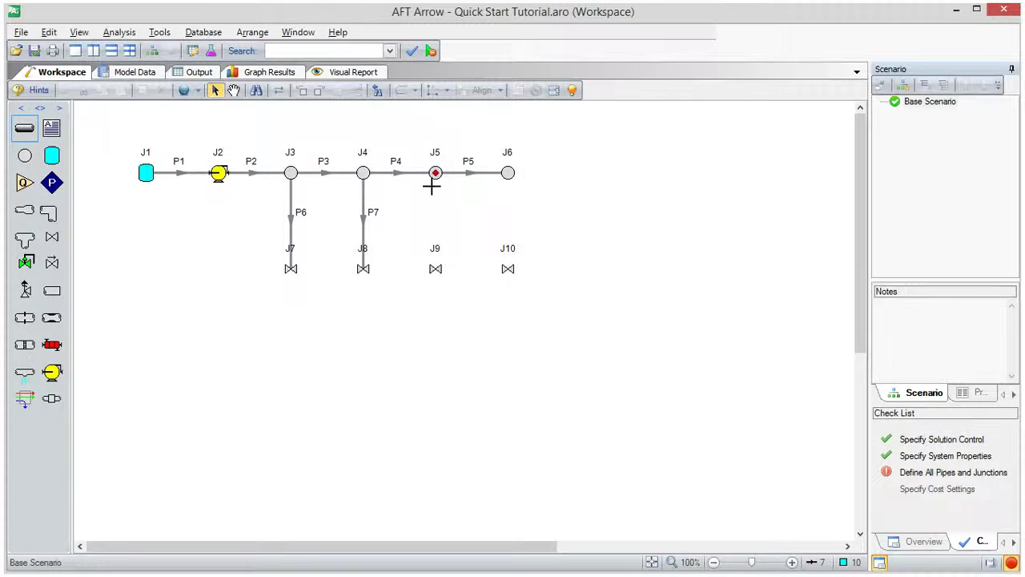
left_click_drag(508, 173, 508, 269)
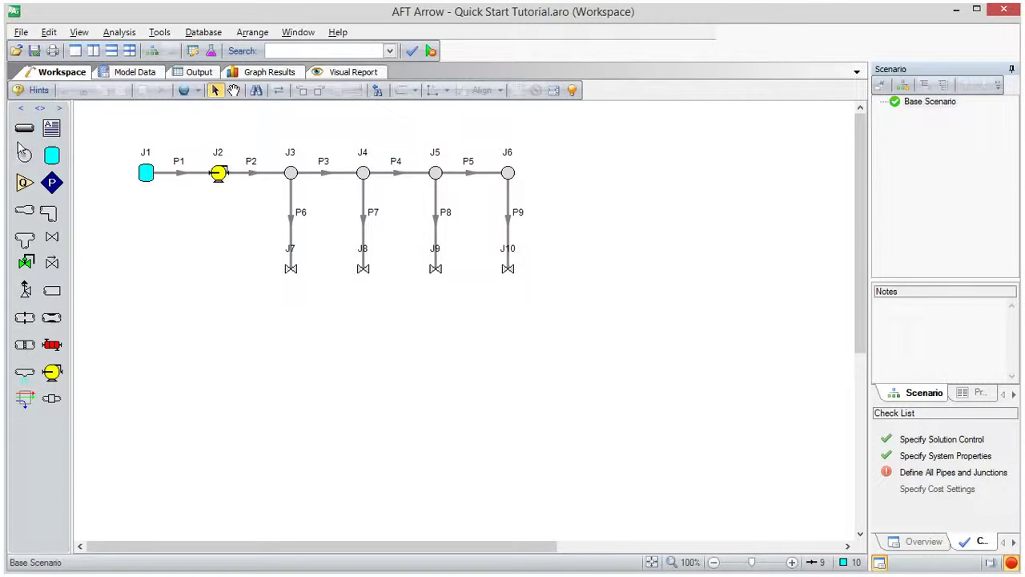
Set pipe P2 to Steel - ANSI material, 2 inch size, and enter its length
double_click(250, 172)
left_click(461, 233)
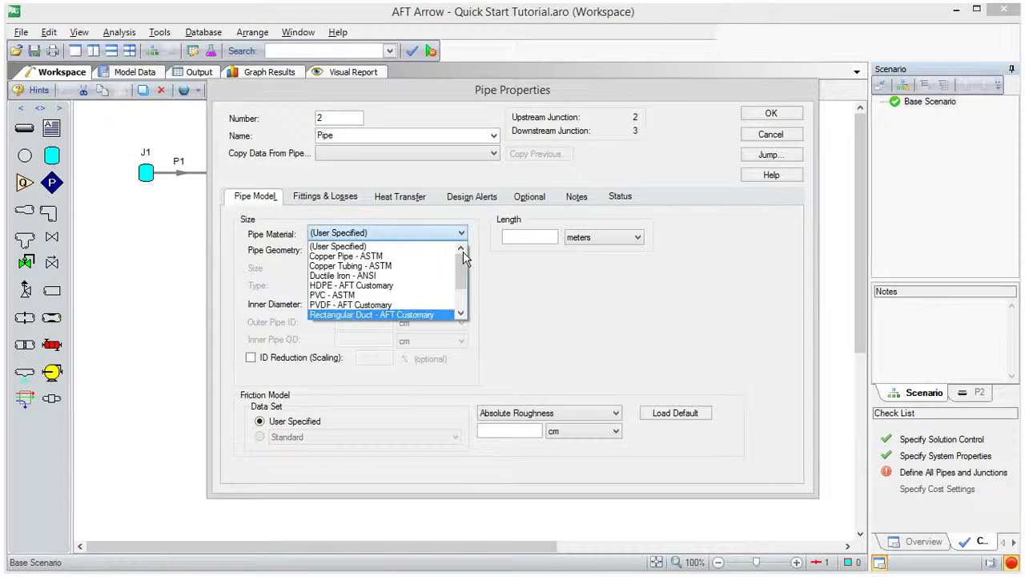
scroll(448, 316, "down", 2)
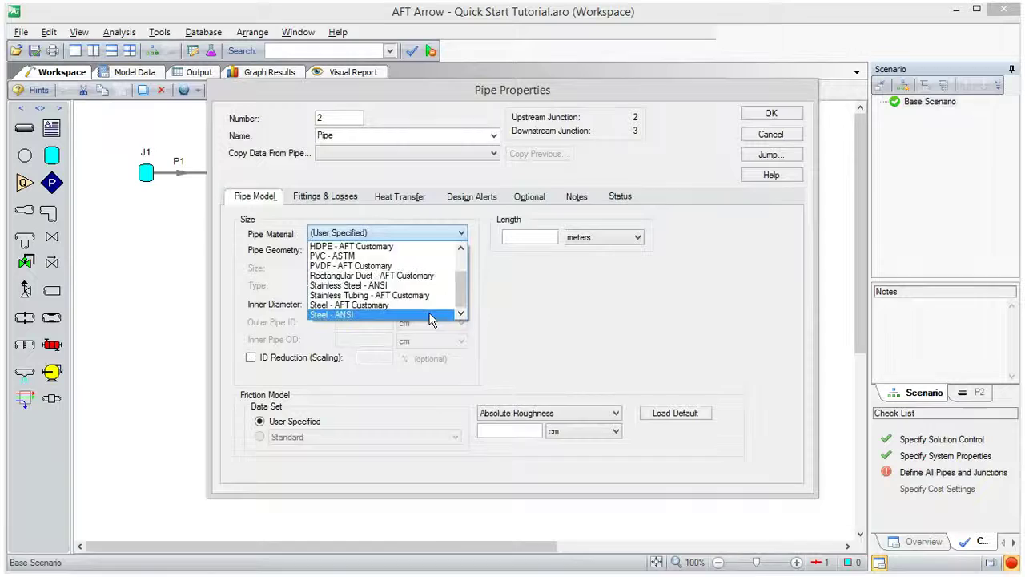
left_click(432, 314)
left_click(460, 269)
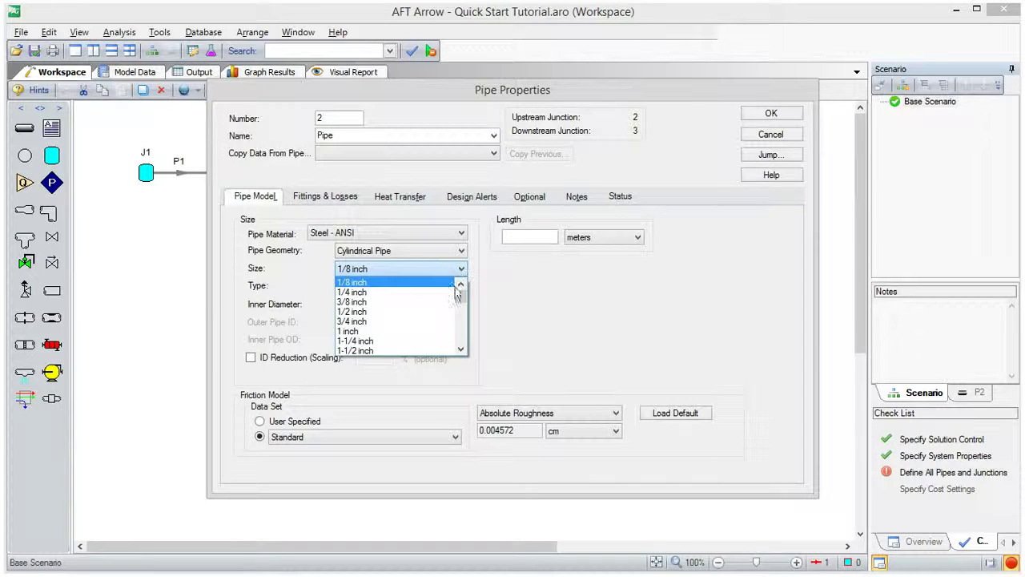
scroll(452, 296, "down", 2)
left_click(423, 321)
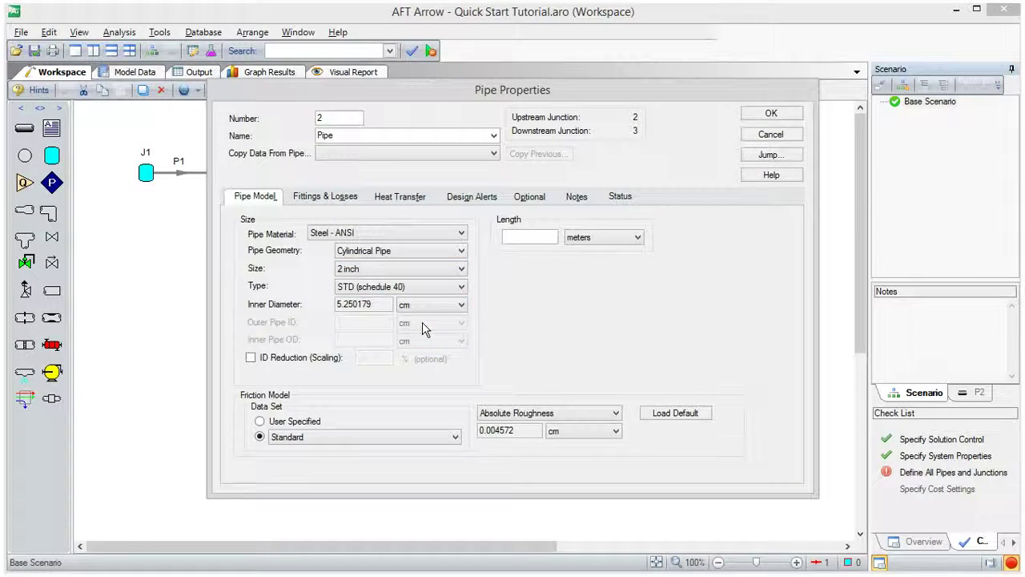
type("15")
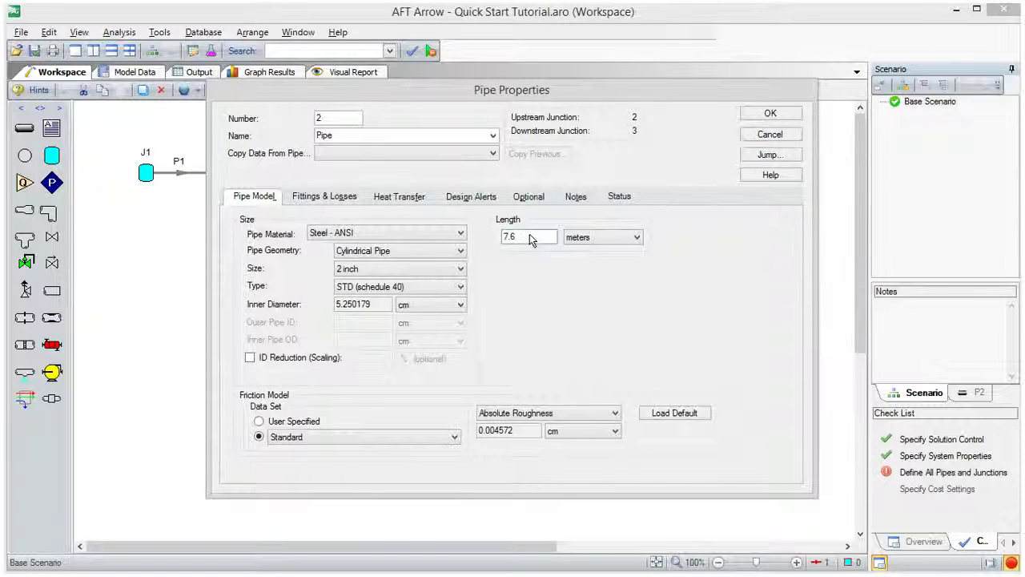
left_click(400, 196)
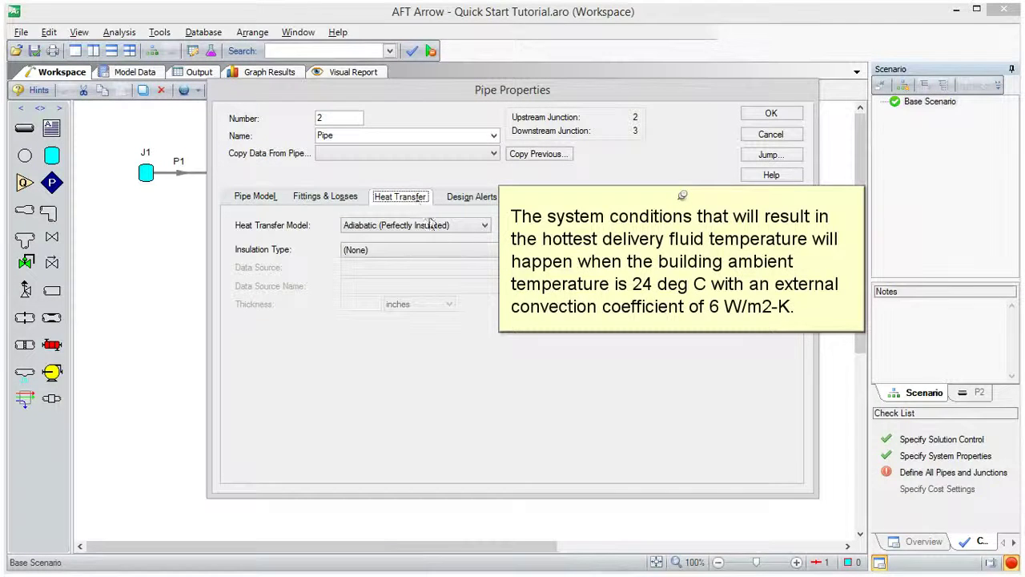
Set P2 to convective heat transfer with 24 °C ambient and 6 W/m2-K external coefficient
left_click(439, 228)
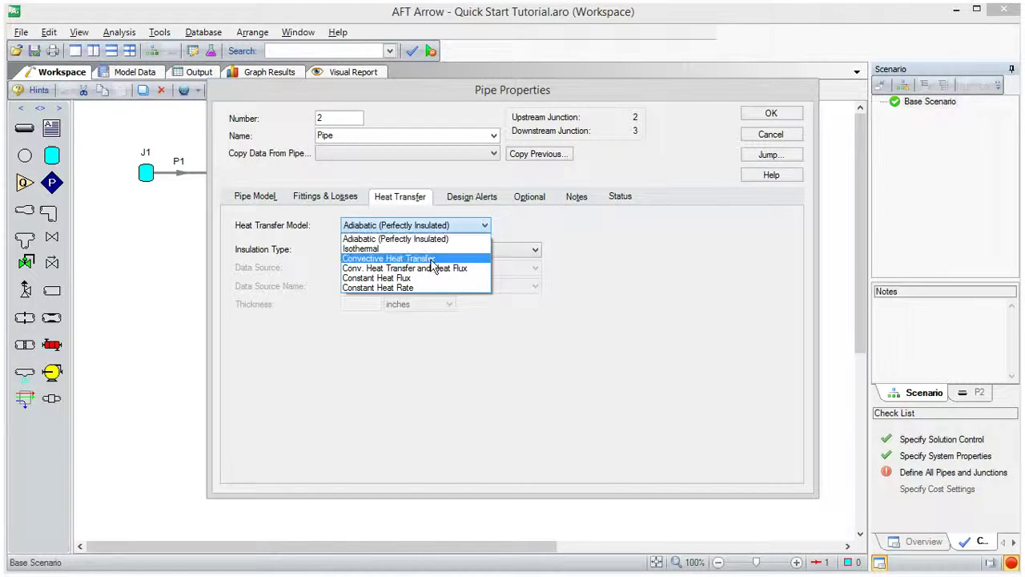
left_click(434, 259)
left_click(388, 242)
type("24")
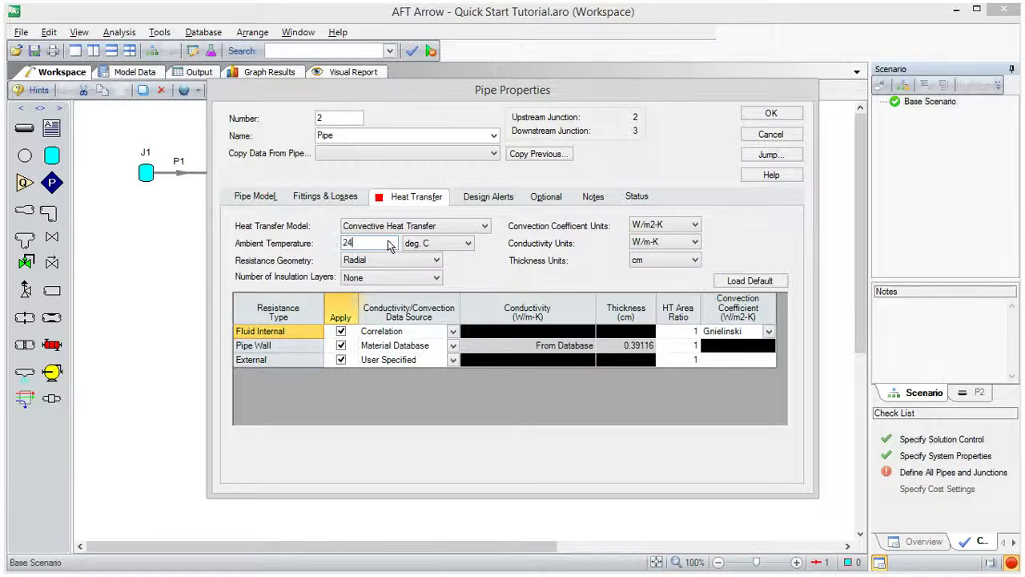
left_click(738, 360)
type("6")
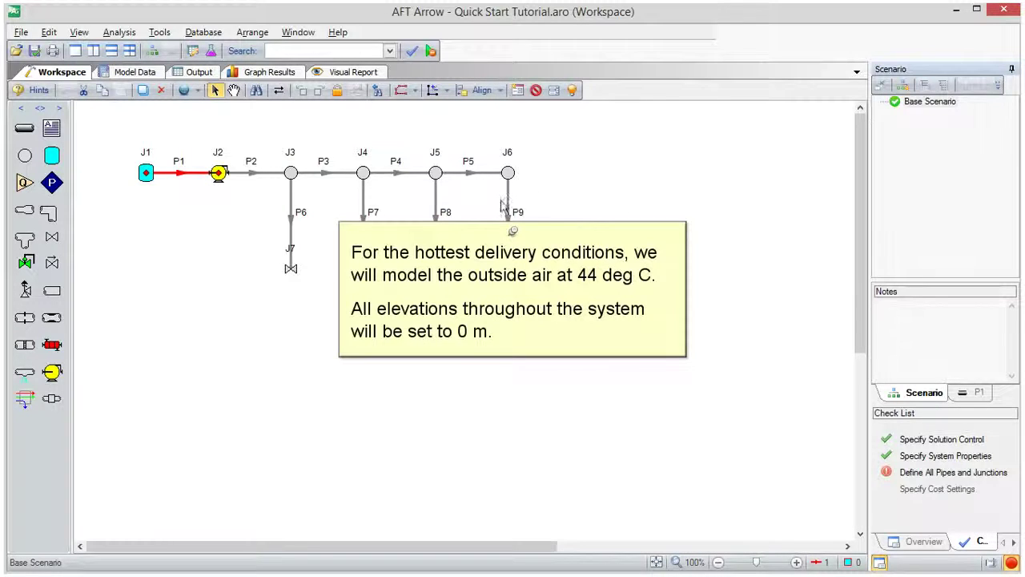
Set tank J1 to 101.33 kPa pressure and 44 °C temperature
double_click(146, 173)
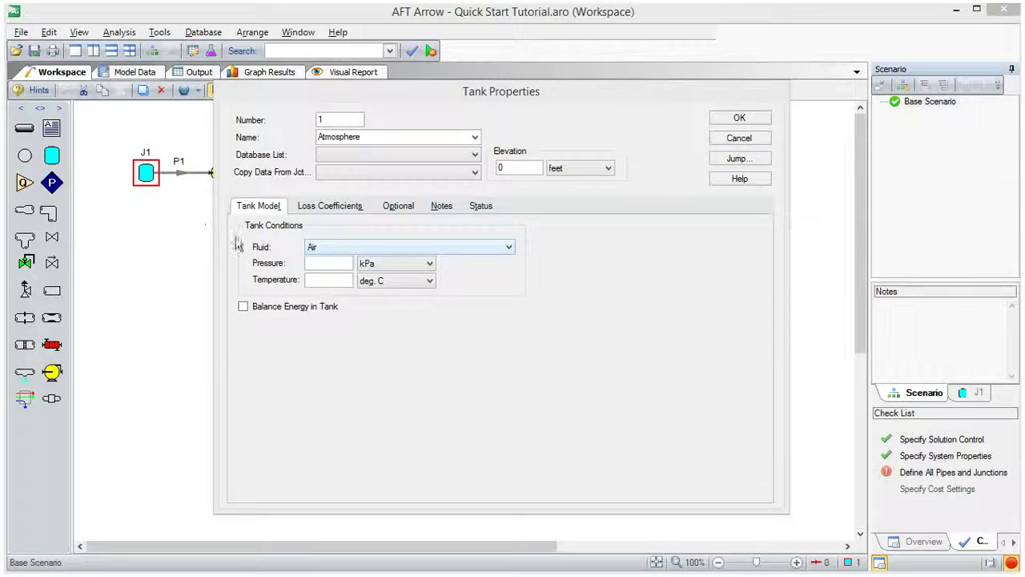
left_click(336, 263)
type("101.33")
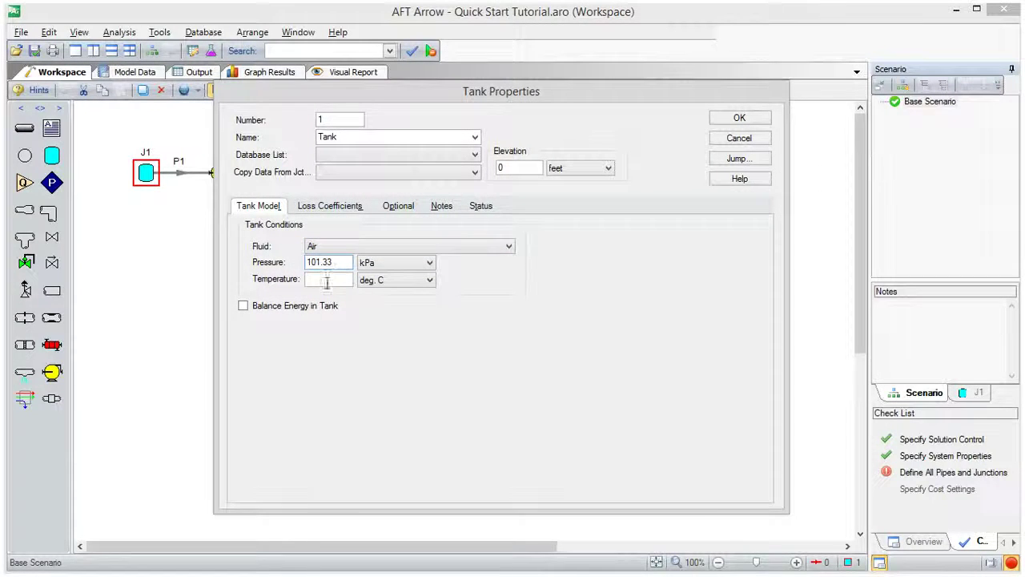
left_click(326, 280)
type("44")
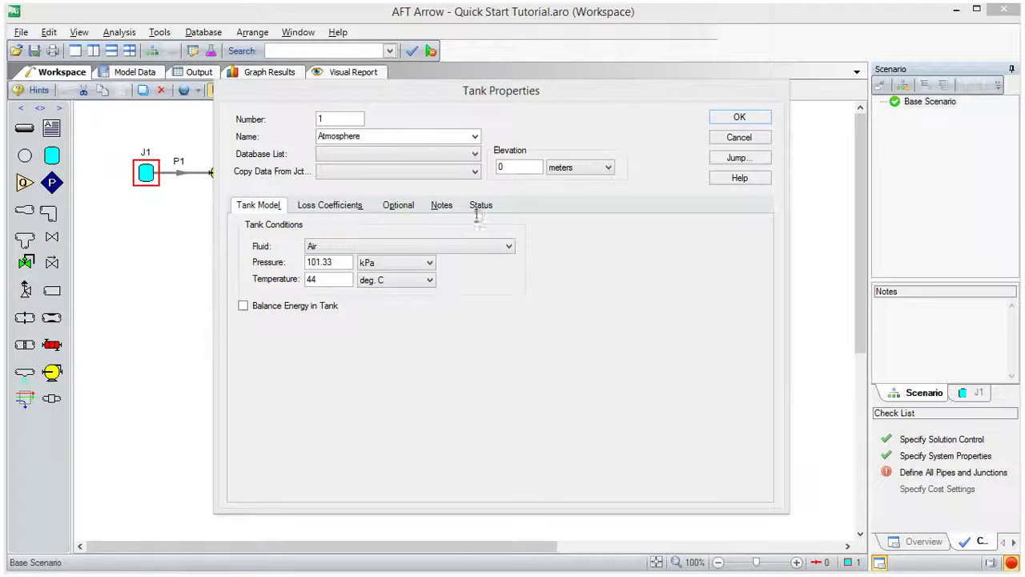
left_click(738, 120)
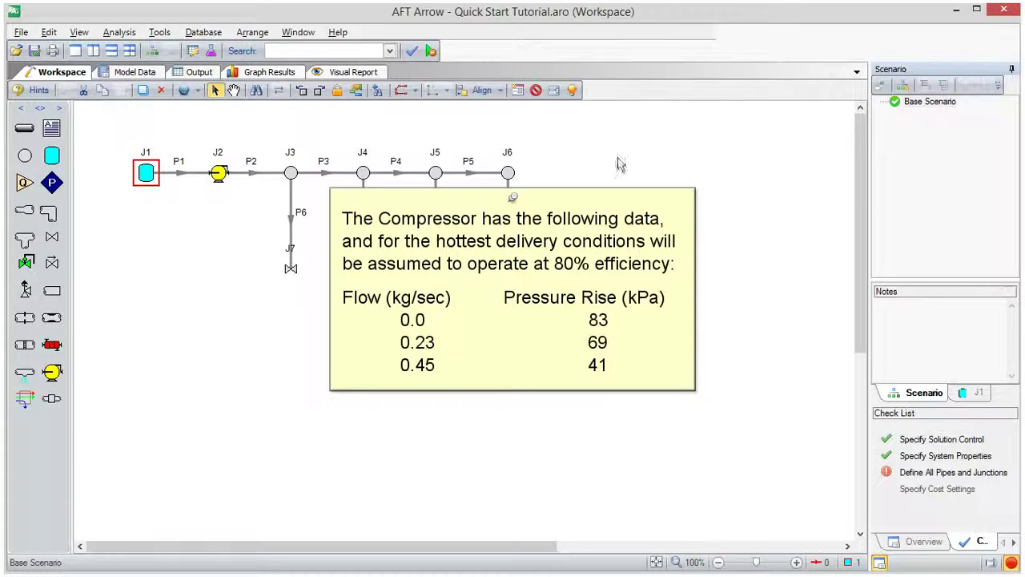
Open compressor J2's curve data and enter flow rates 0.23 and 0.45 kg/s
double_click(217, 173)
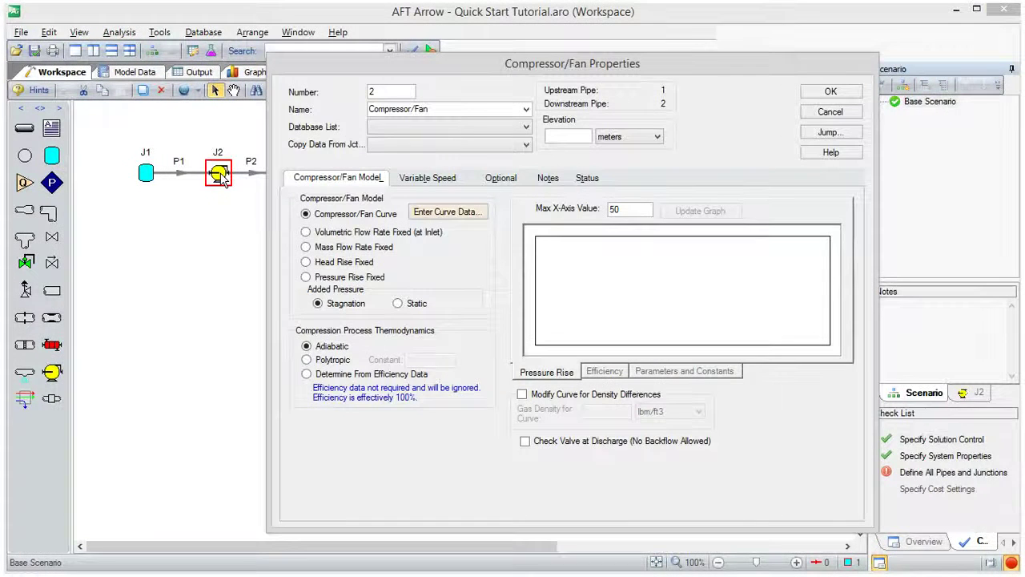
left_click(570, 136)
left_click(447, 211)
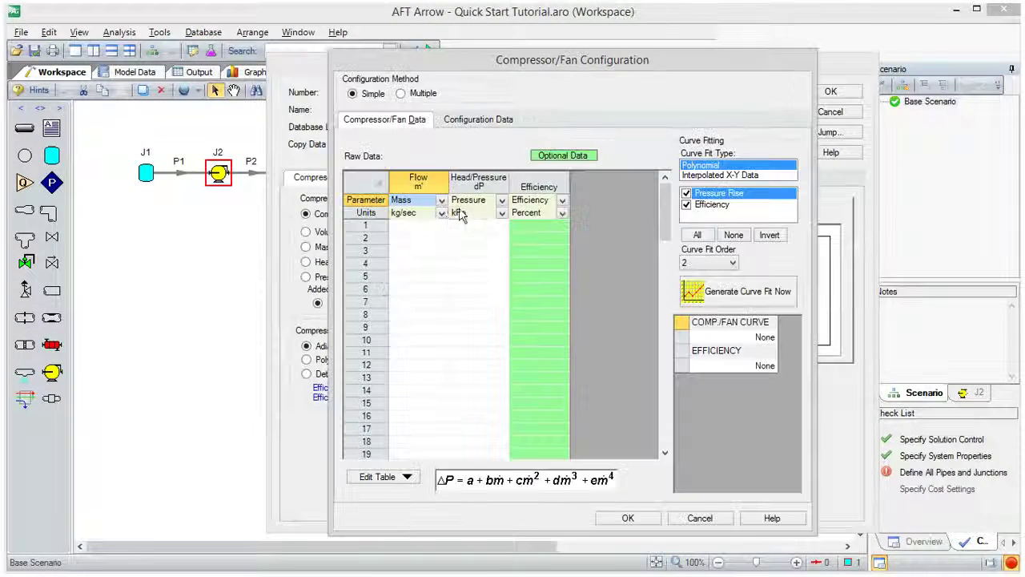
type("0.23")
key("Return")
type("0.45")
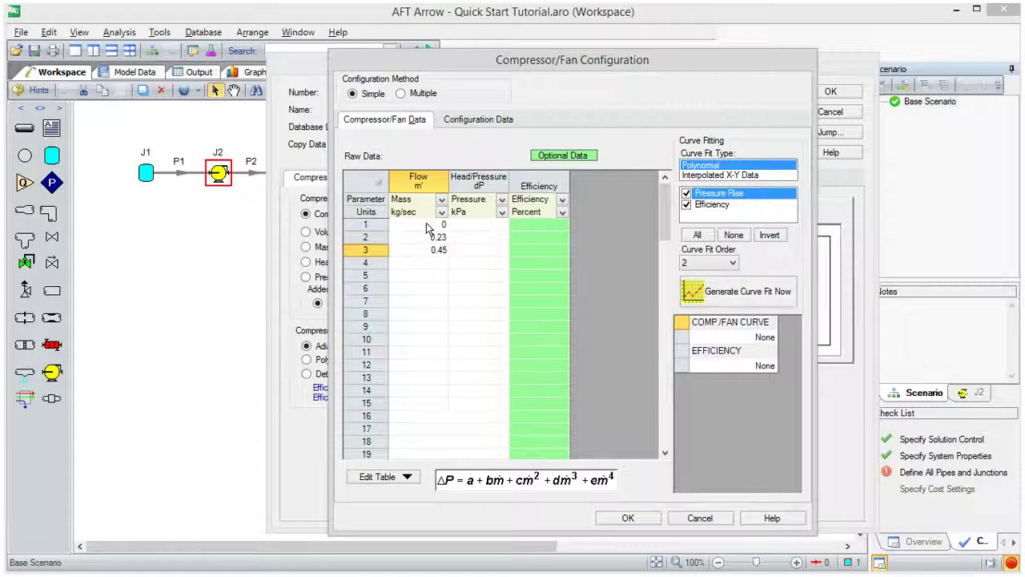
key("Right")
key("Up")
key("Up")
Enter pressure rises of 83, 69 and 41 kPa for the compressor curve
type("83")
key("Return")
type("69")
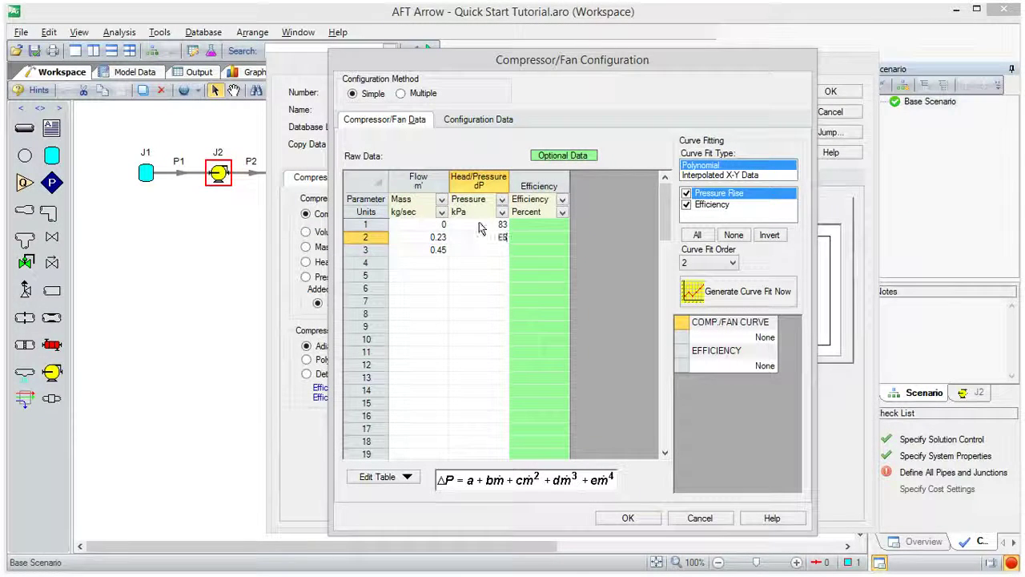
key("Return")
type("41")
Enter 80% efficiency, generate the curve fit and accept the compressor curve
key("Right")
key("Up")
key("Up")
type("80")
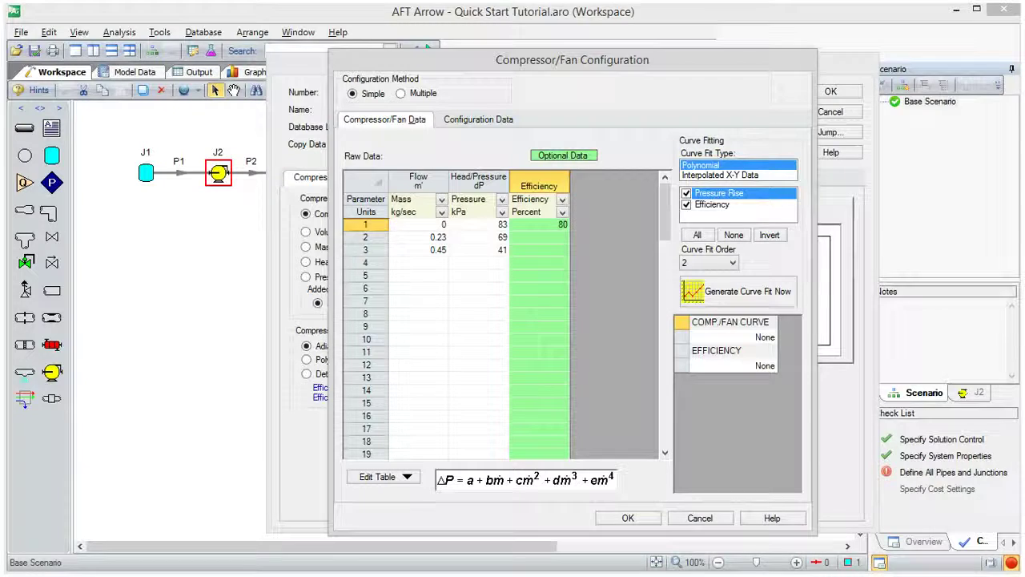
key("Return")
type("80")
key("Return")
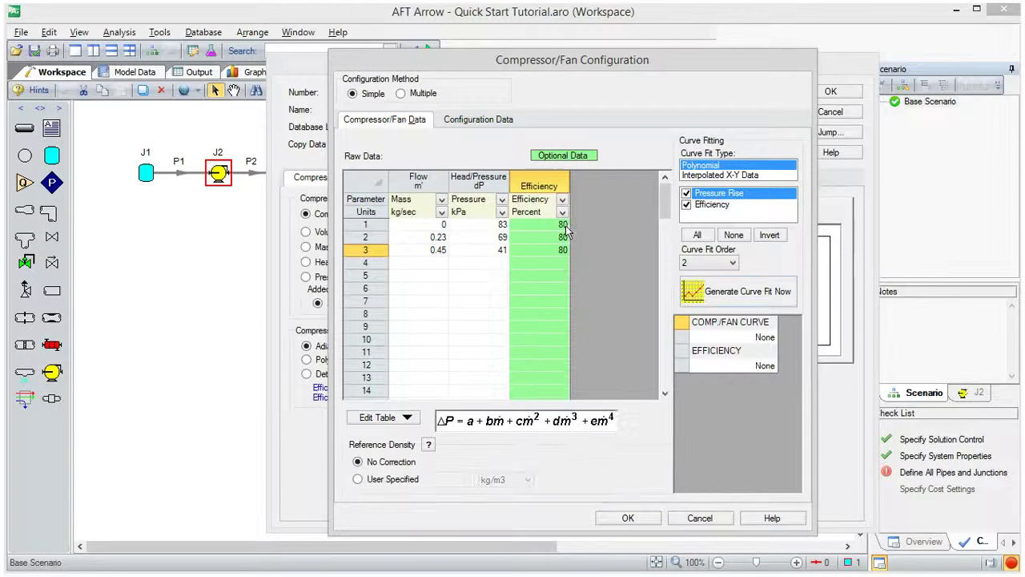
left_click(692, 291)
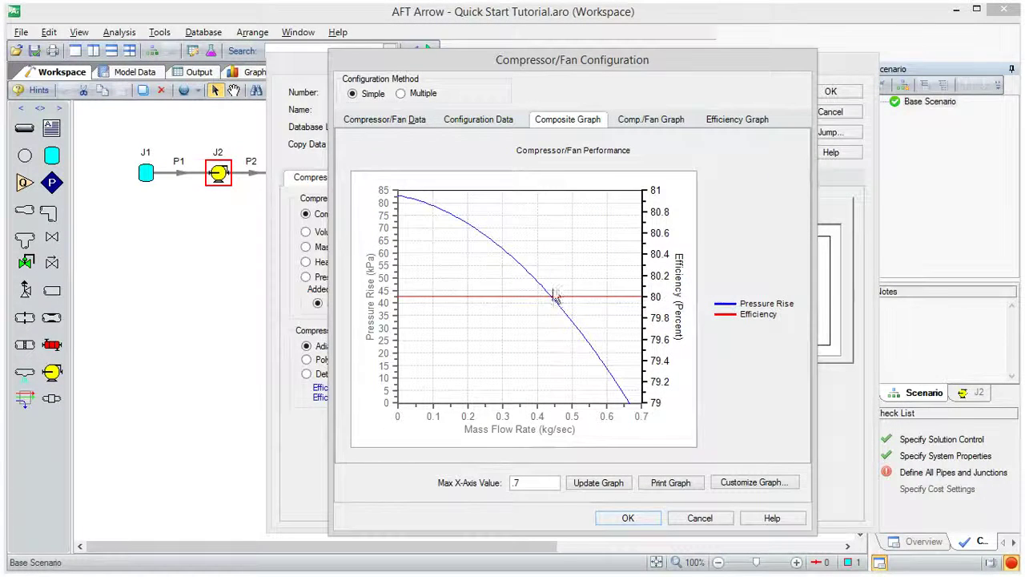
left_click(624, 517)
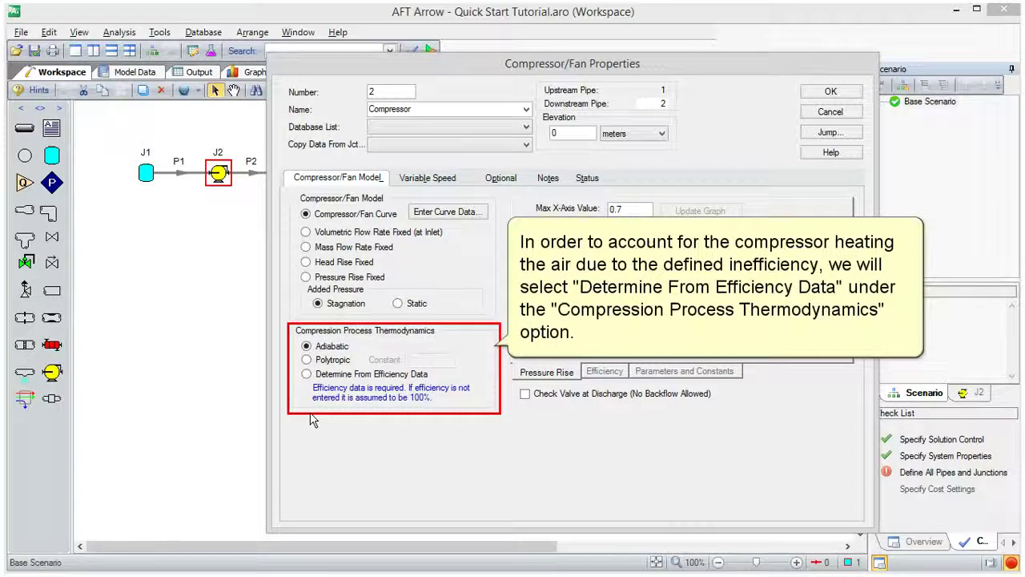
Set compressor thermodynamics to Determine From Efficiency Data and accept the compressor settings
left_click(306, 374)
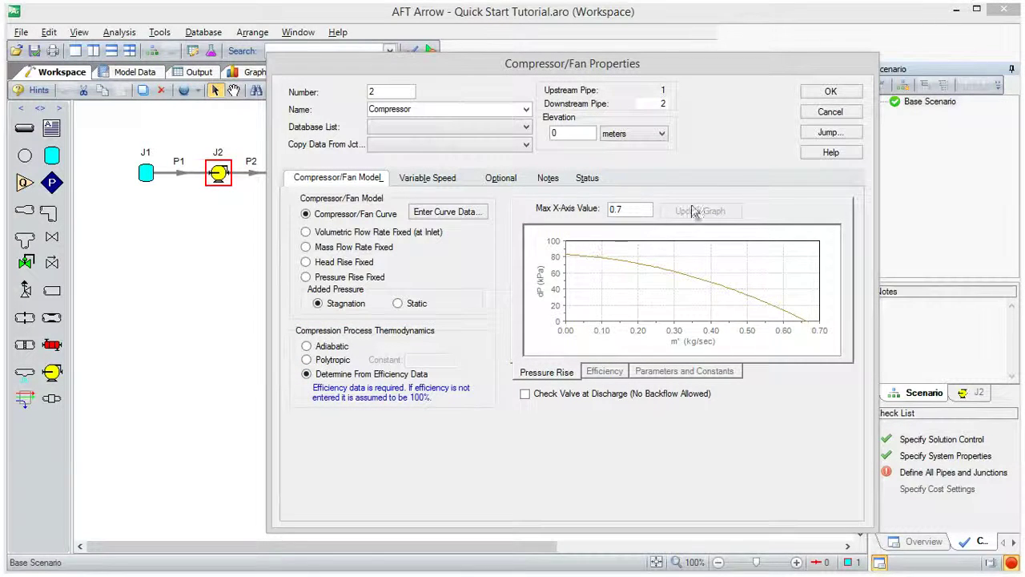
left_click(830, 92)
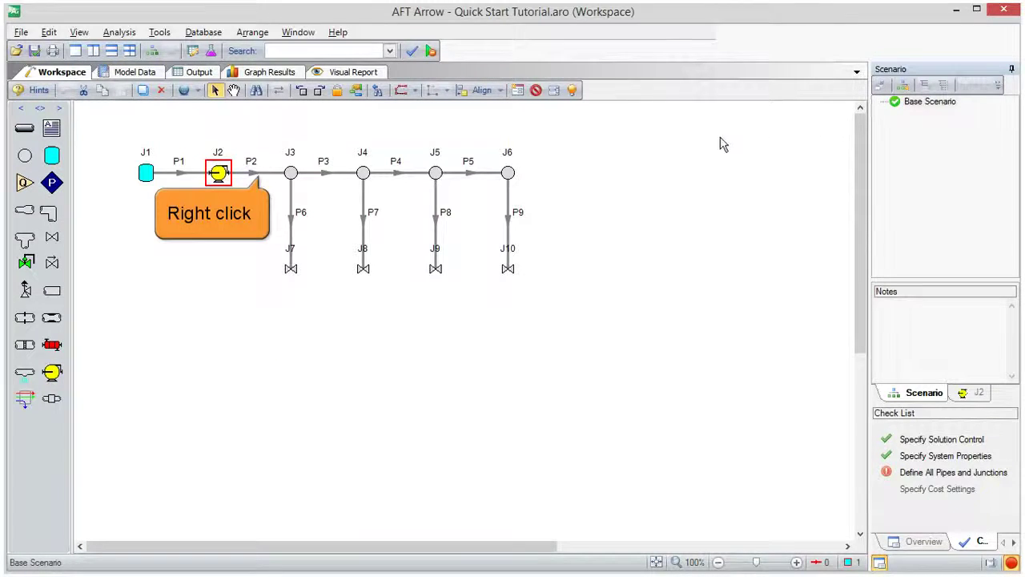
left_click(282, 173)
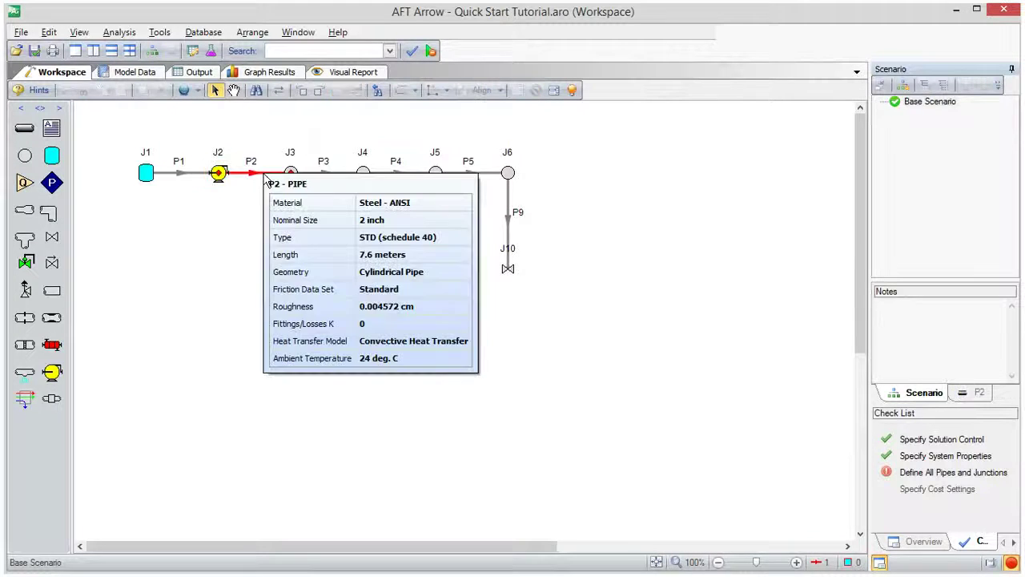
left_click(290, 173)
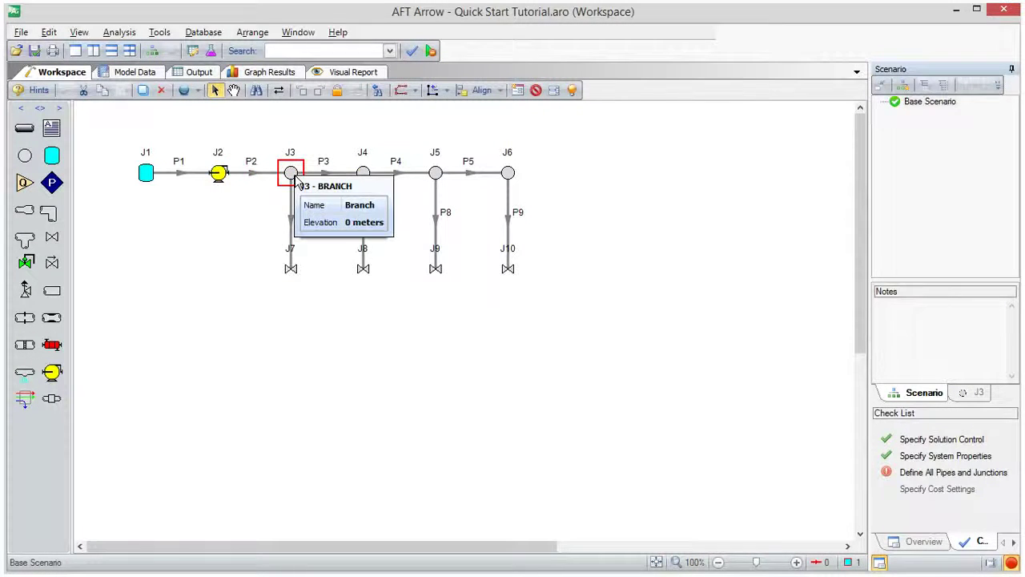
left_click(363, 173)
left_click(435, 173)
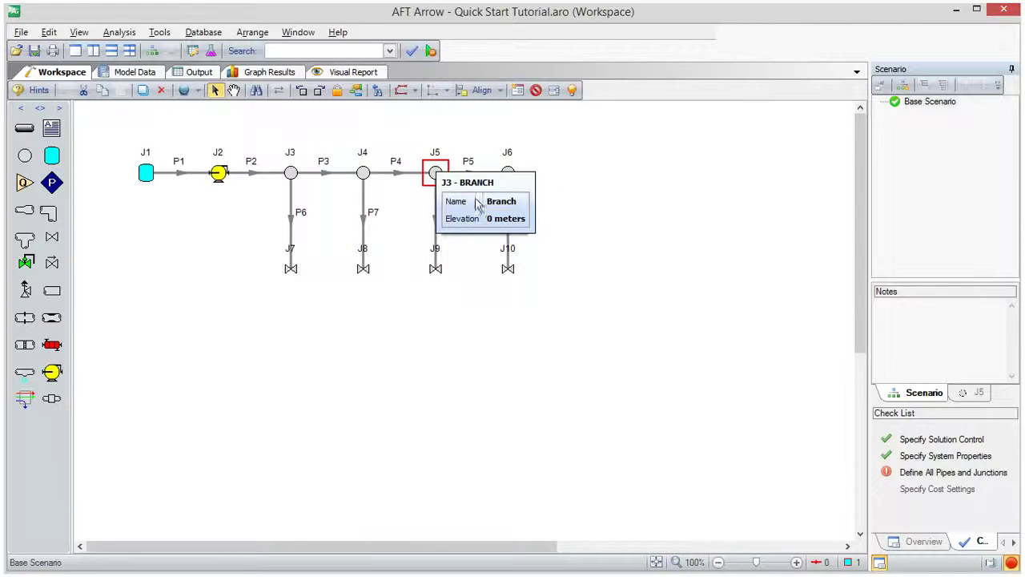
left_click(508, 173)
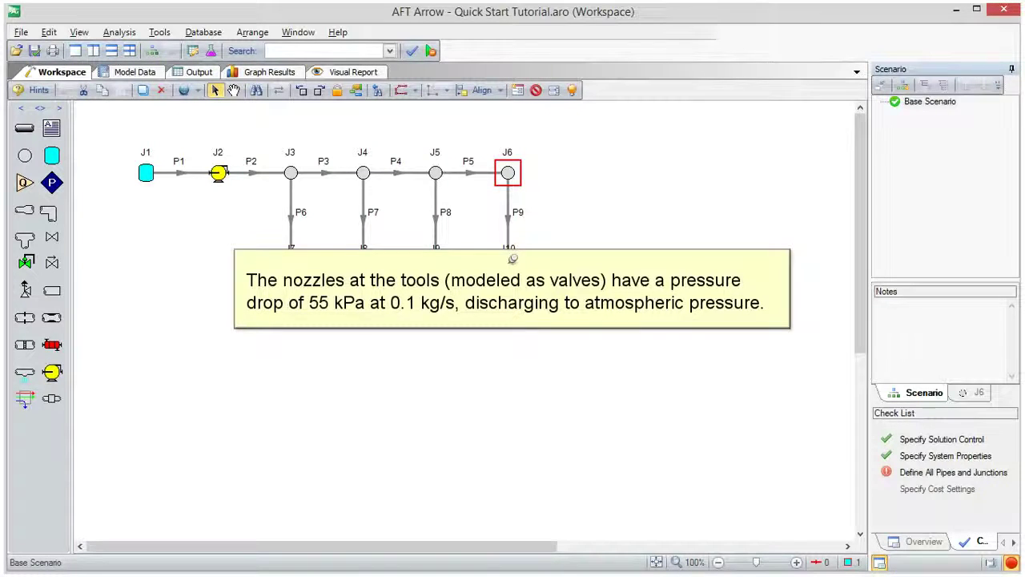
Switch valve J7 to a resistance curve fitted as a quadratic through 0.1 kg/s at 55 kPa
double_click(293, 270)
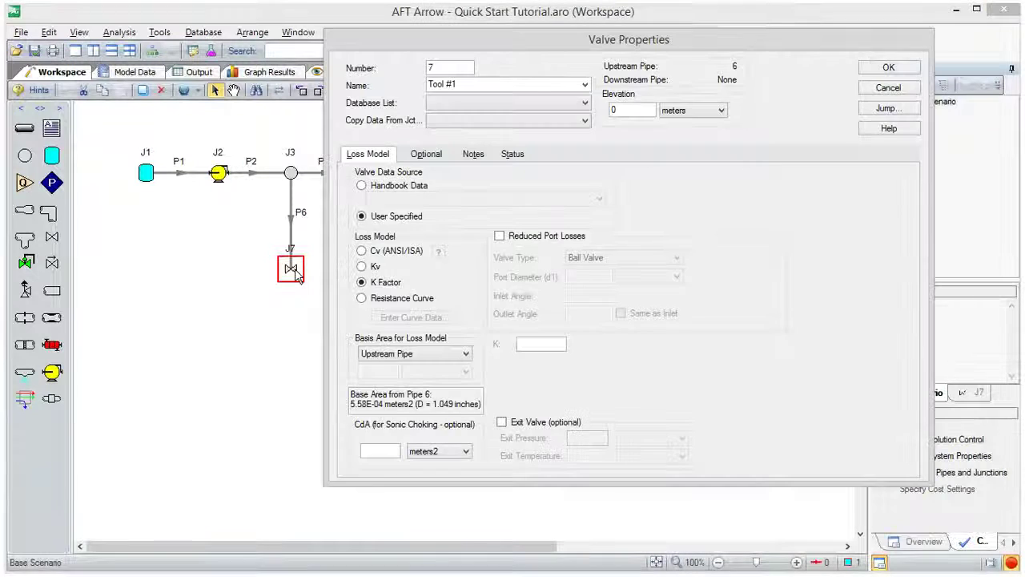
left_click(389, 299)
left_click(411, 317)
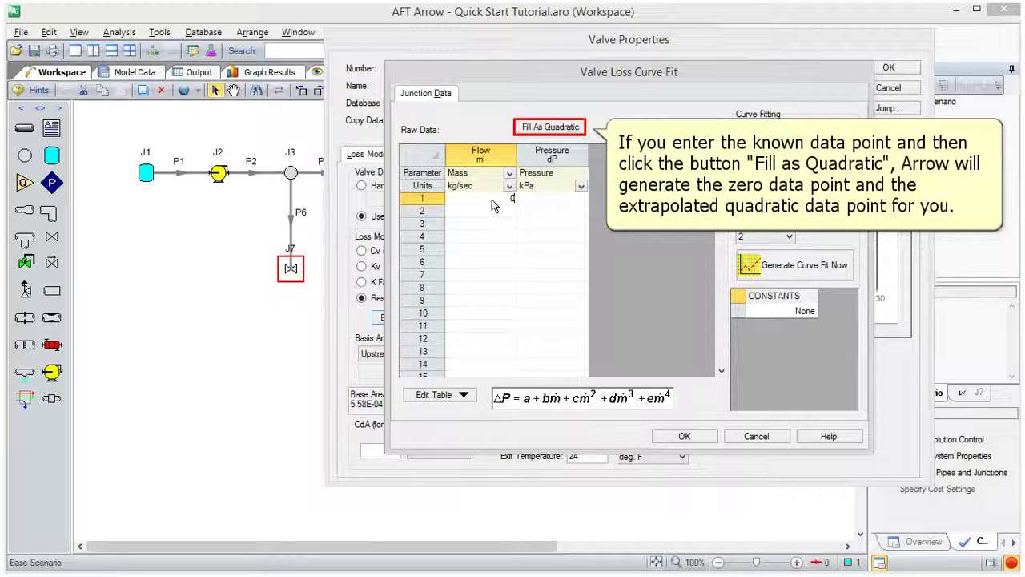
type(".1")
key("Tab")
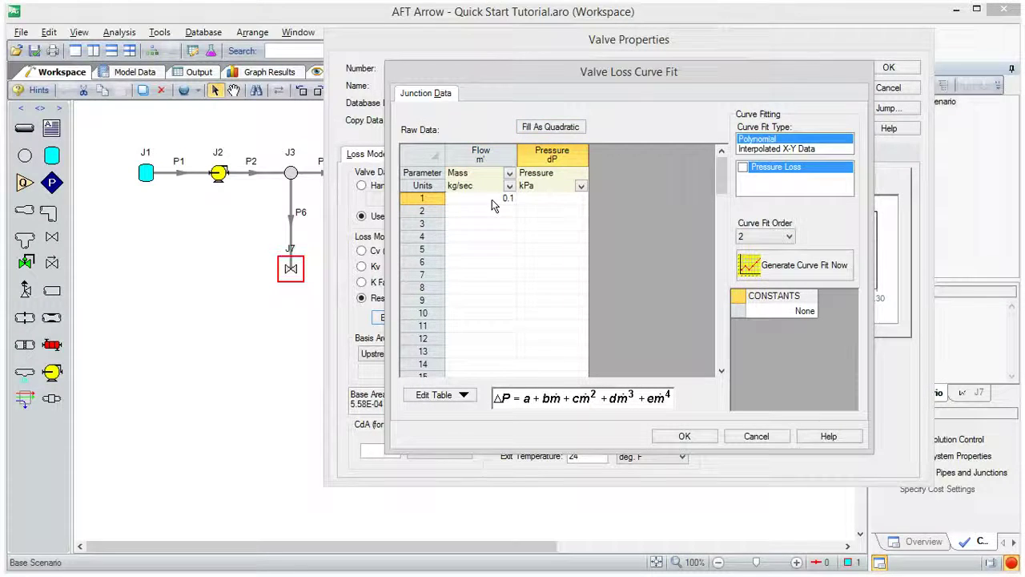
type("55")
left_click(572, 129)
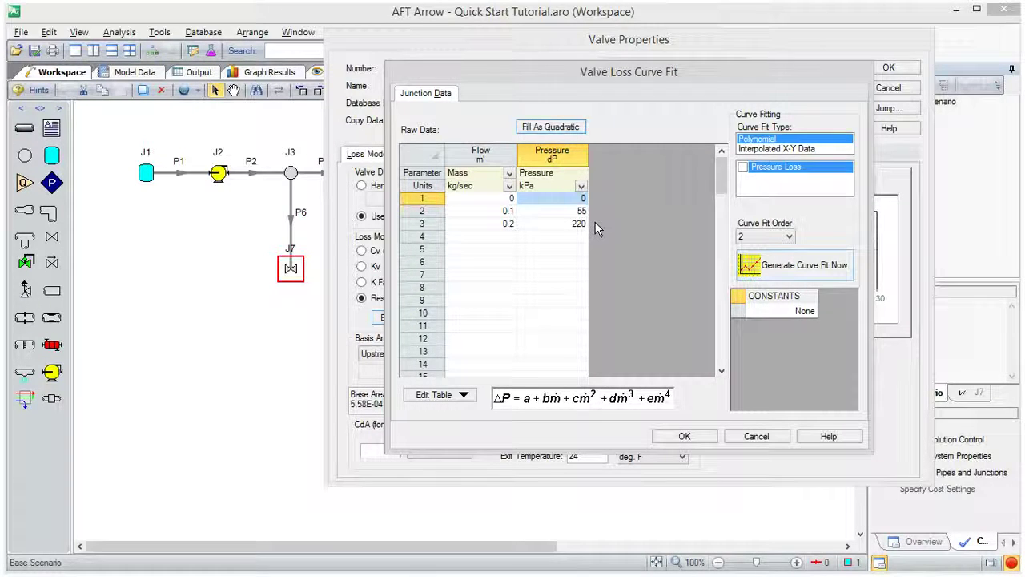
left_click(781, 269)
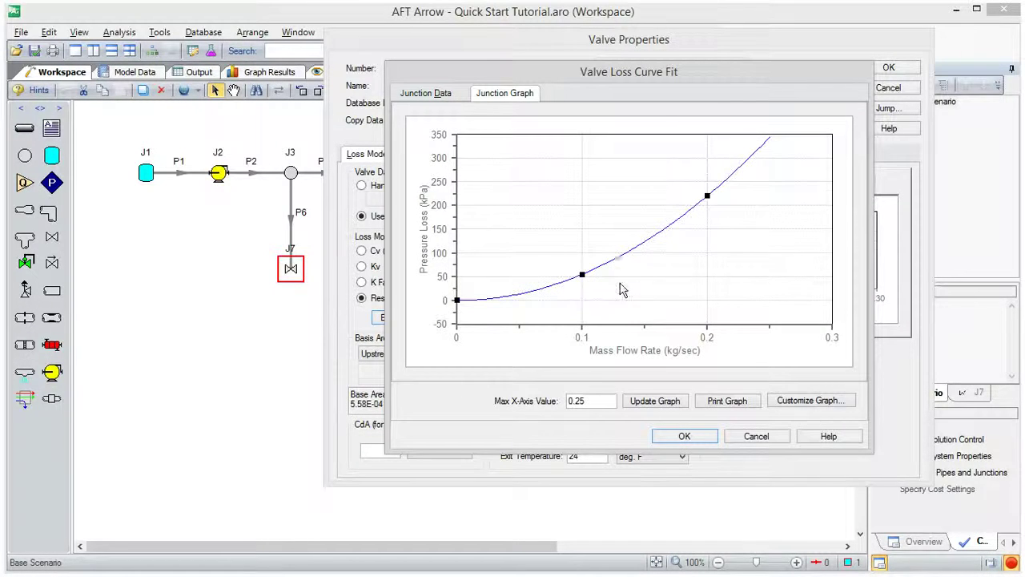
left_click(683, 436)
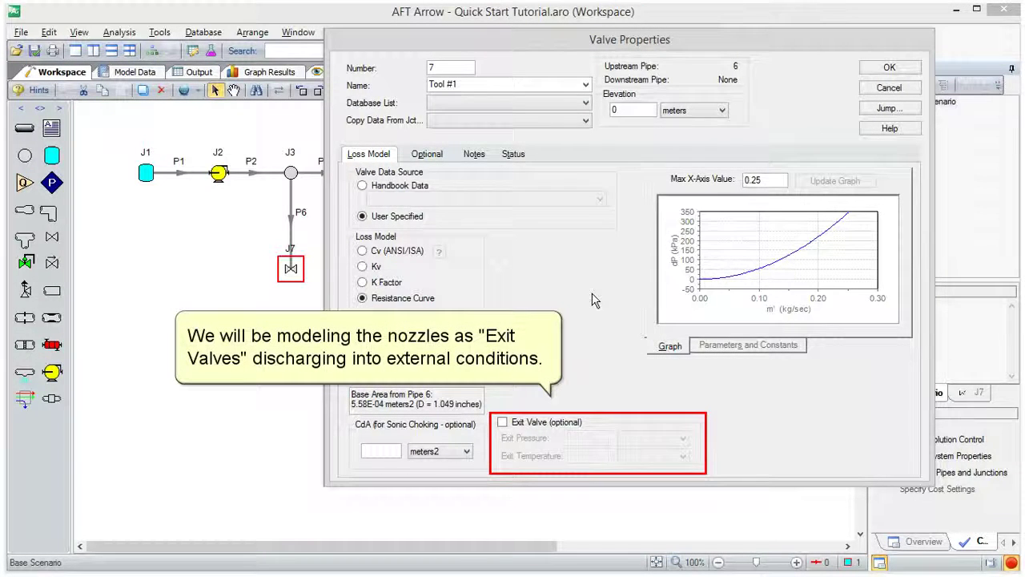
Make J7 an exit valve with exit pressure 101.33 kPa and exit temperature 24 deg. C
left_click(503, 422)
type("101.33")
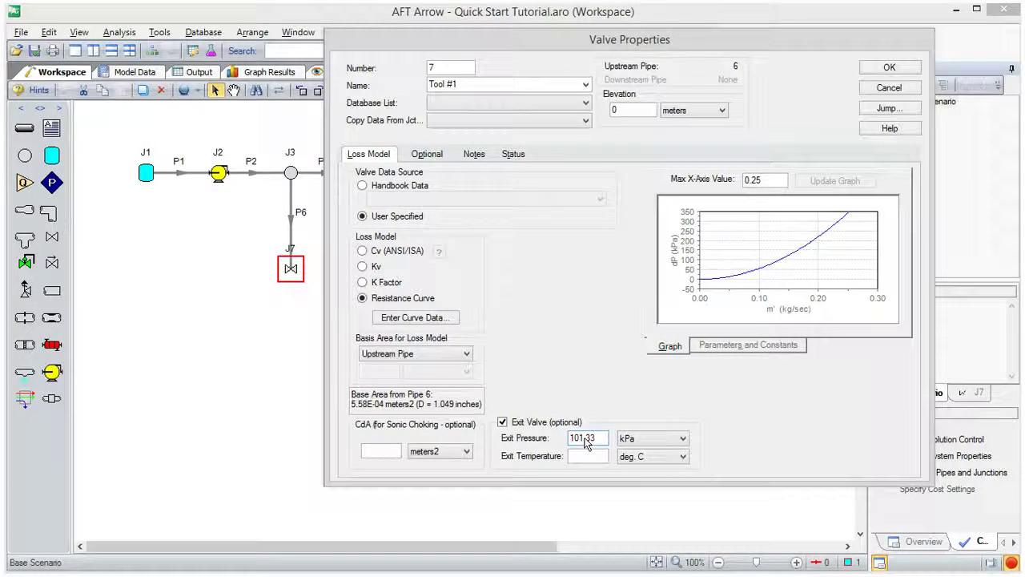
left_click(576, 455)
type("24")
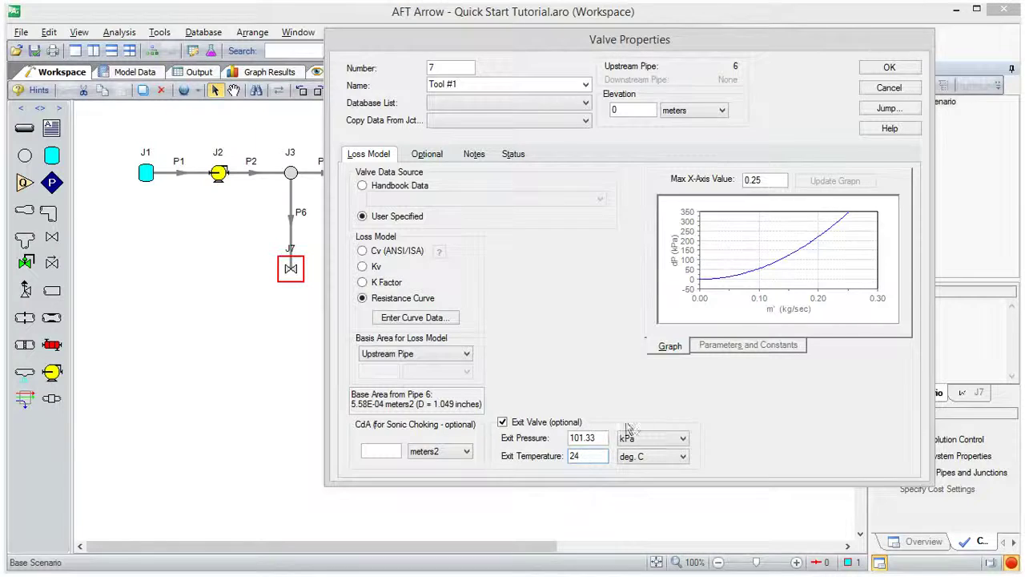
left_click(893, 70)
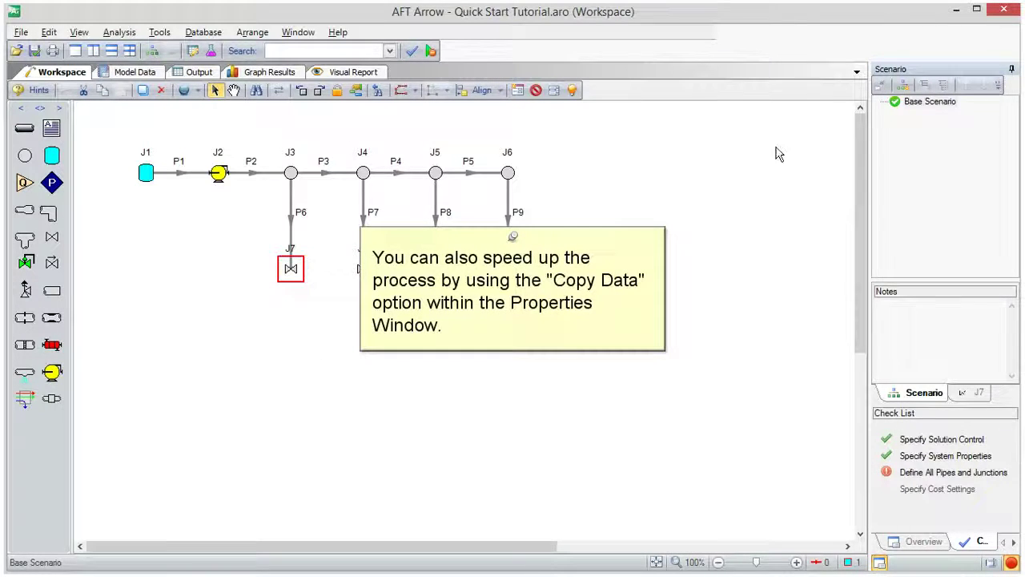
Copy all of Tool #1's (J7) data into the Tool #2 valve J8
double_click(362, 273)
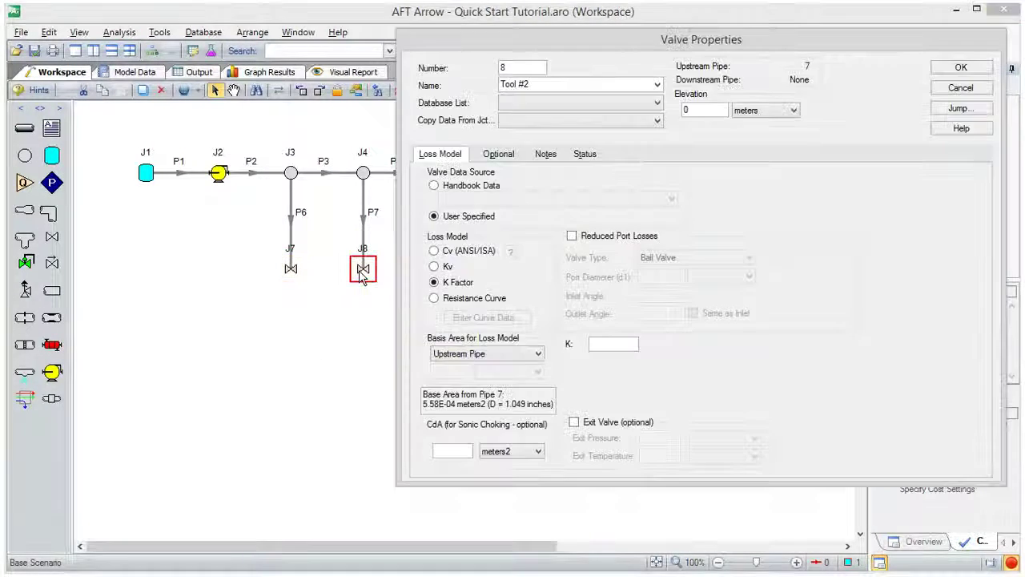
left_click(582, 122)
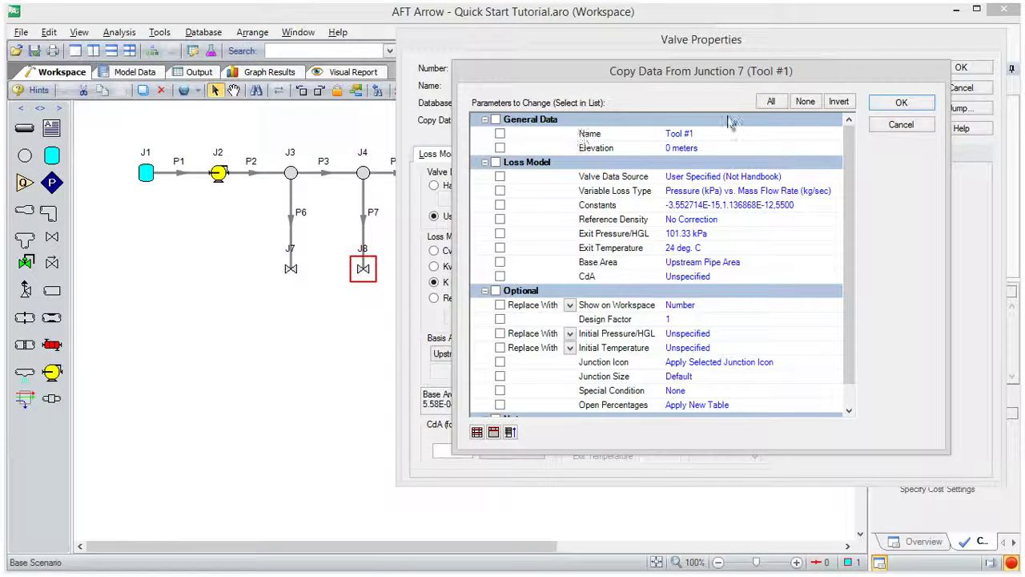
left_click(770, 101)
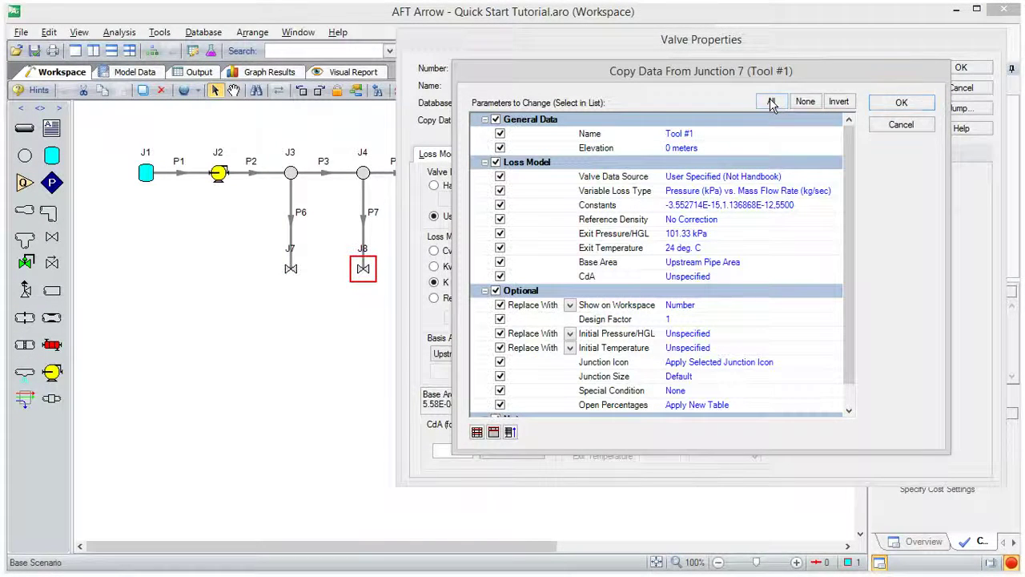
left_click(889, 105)
left_click(959, 68)
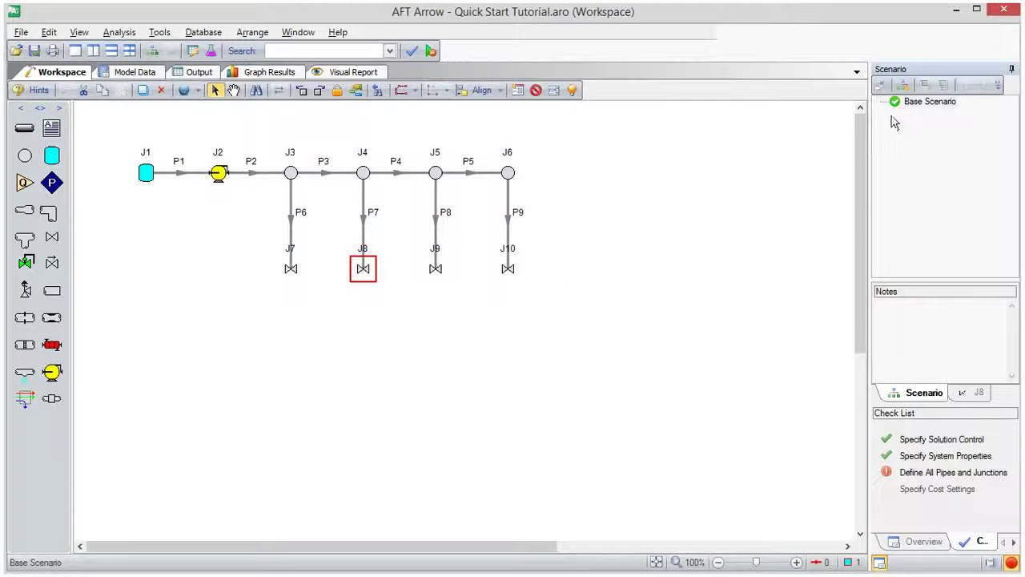
Copy all of Tool #1's (J7) data into the Tool #3 valve J9
double_click(437, 270)
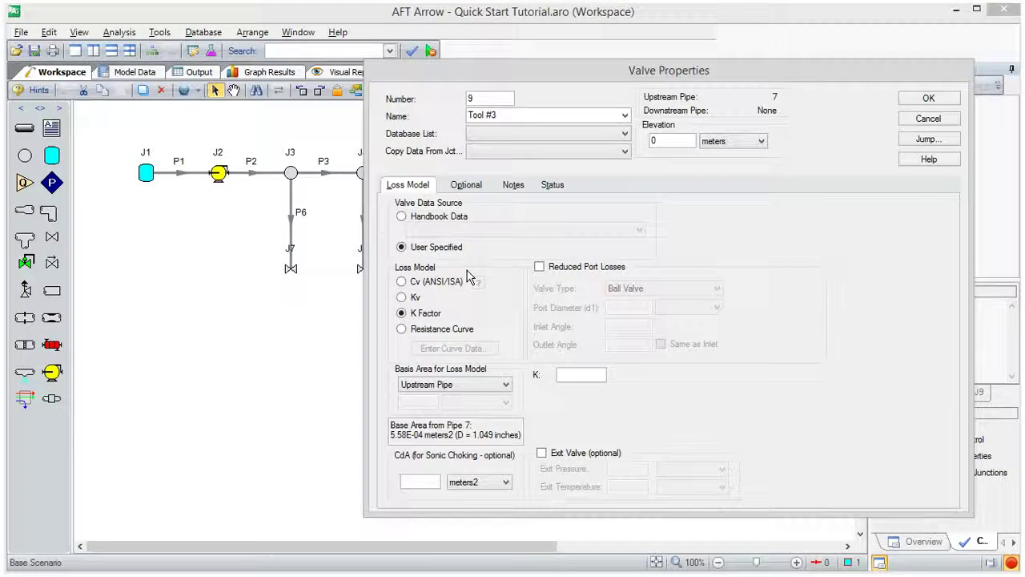
left_click(517, 151)
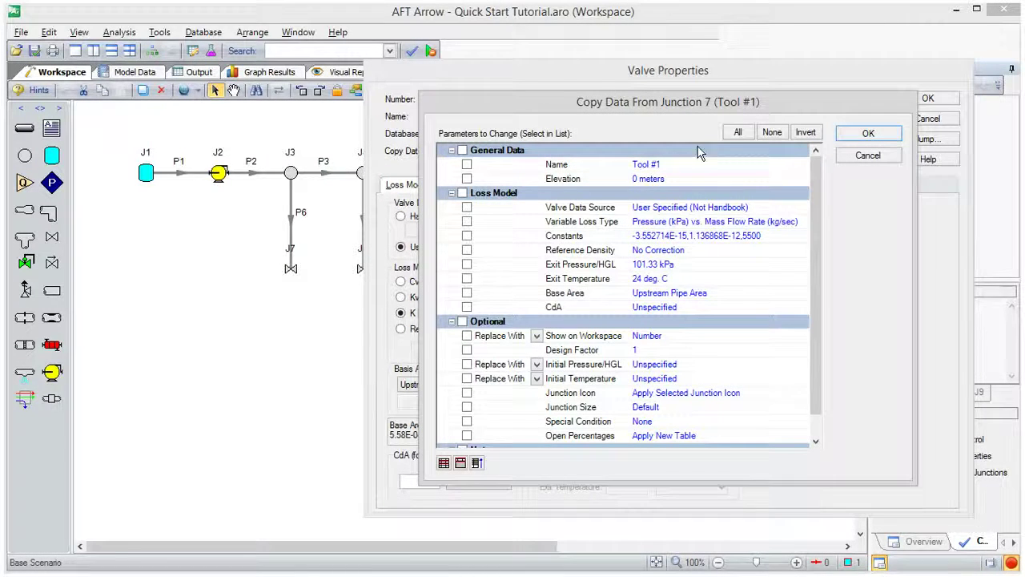
left_click(736, 133)
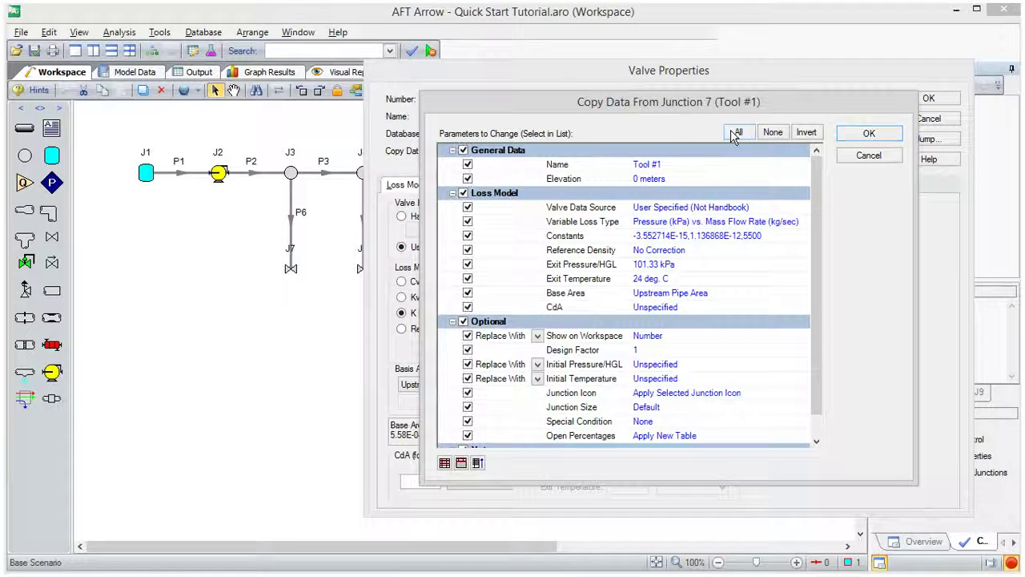
left_click(868, 135)
left_click(927, 99)
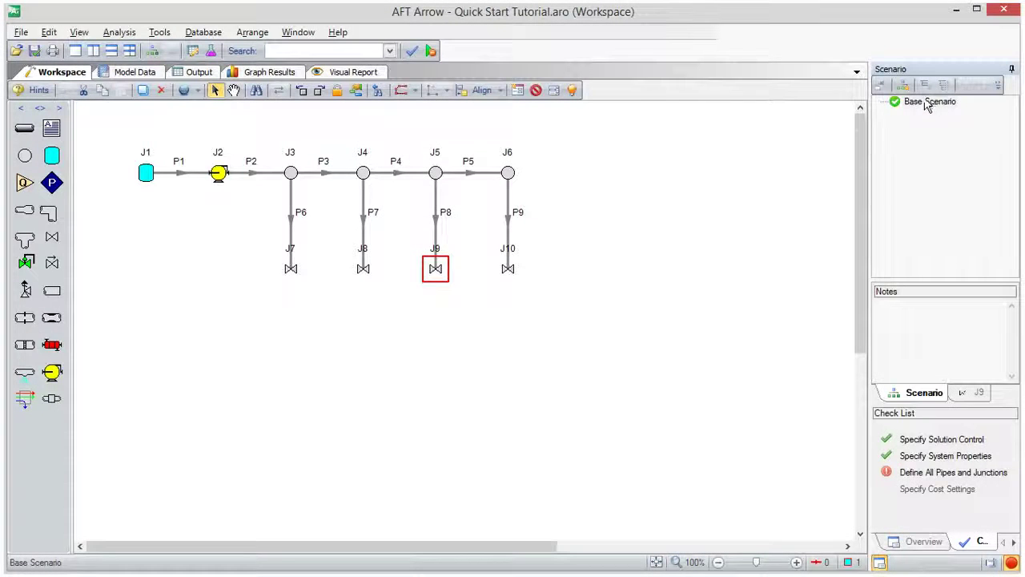
Copy all of Tool #1's (J7) data into the Tool #4 valve J10
double_click(512, 272)
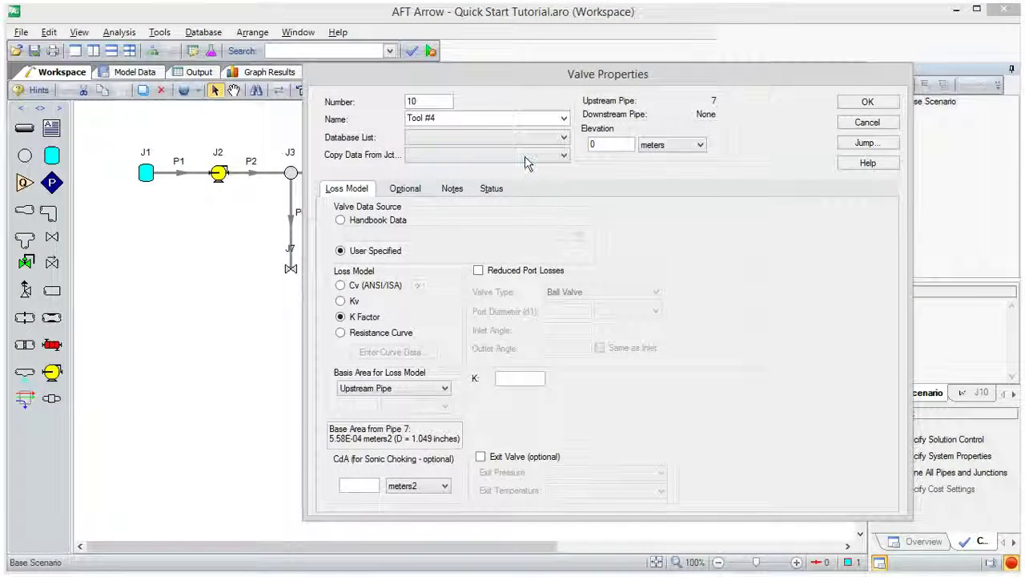
left_click(527, 158)
left_click(521, 168)
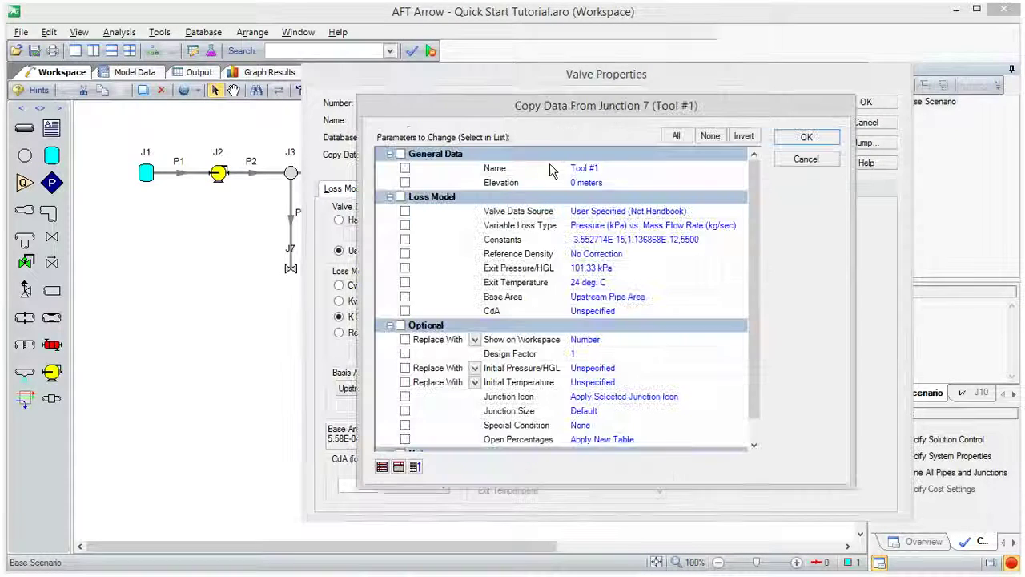
left_click(676, 138)
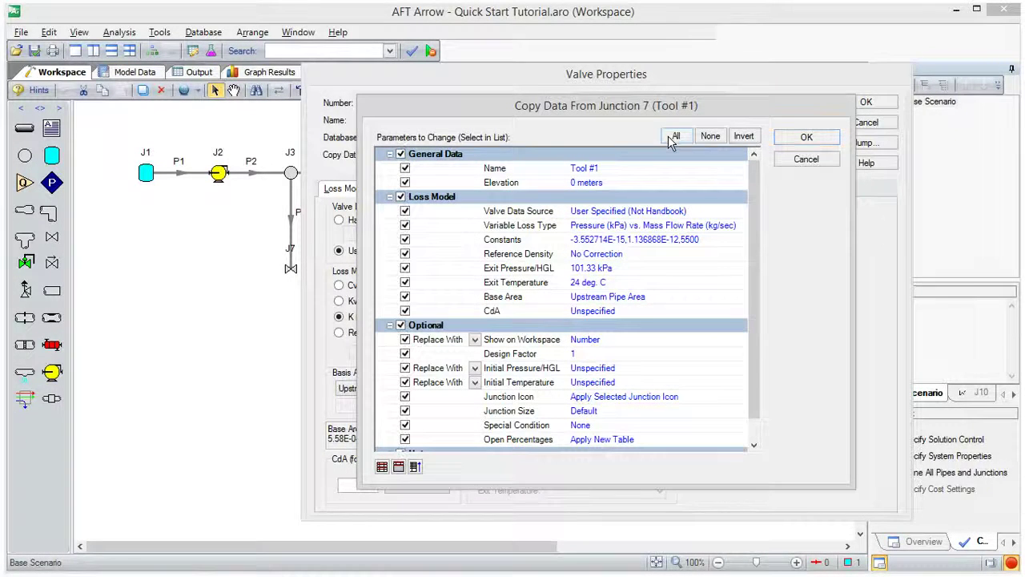
left_click(805, 138)
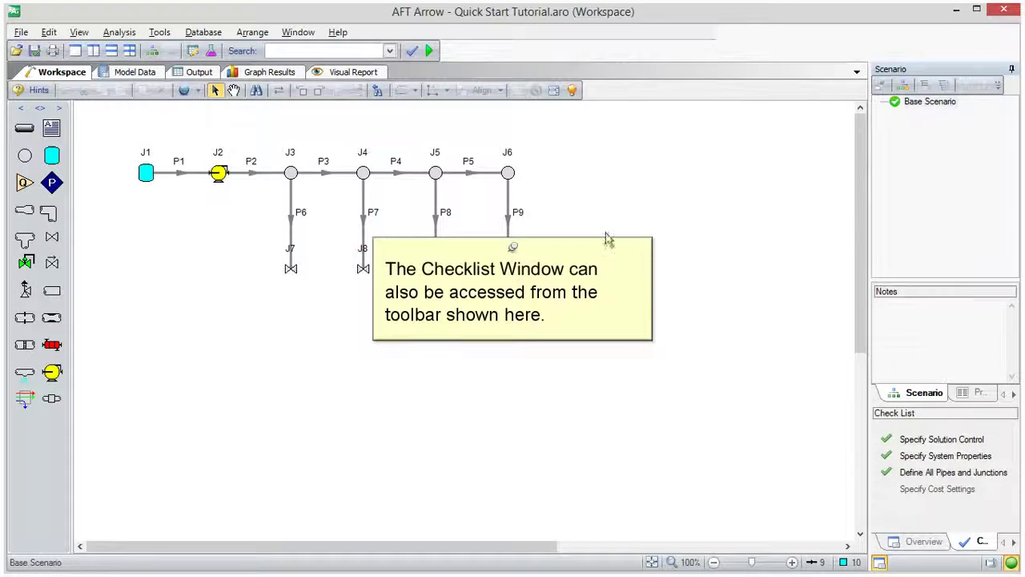
Review the model checklist confirming all pipes and junctions are defined
left_click(412, 51)
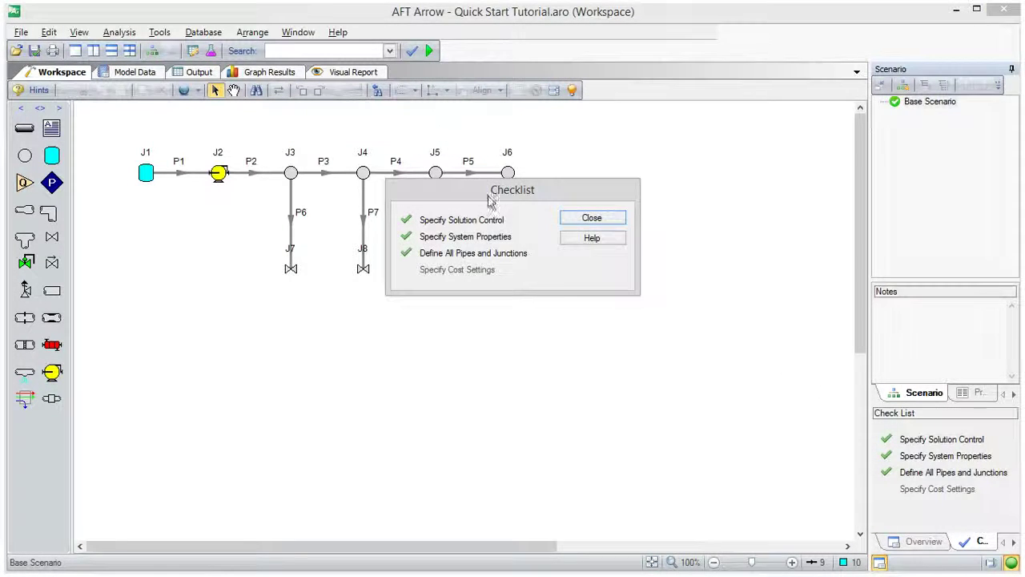
left_click(605, 221)
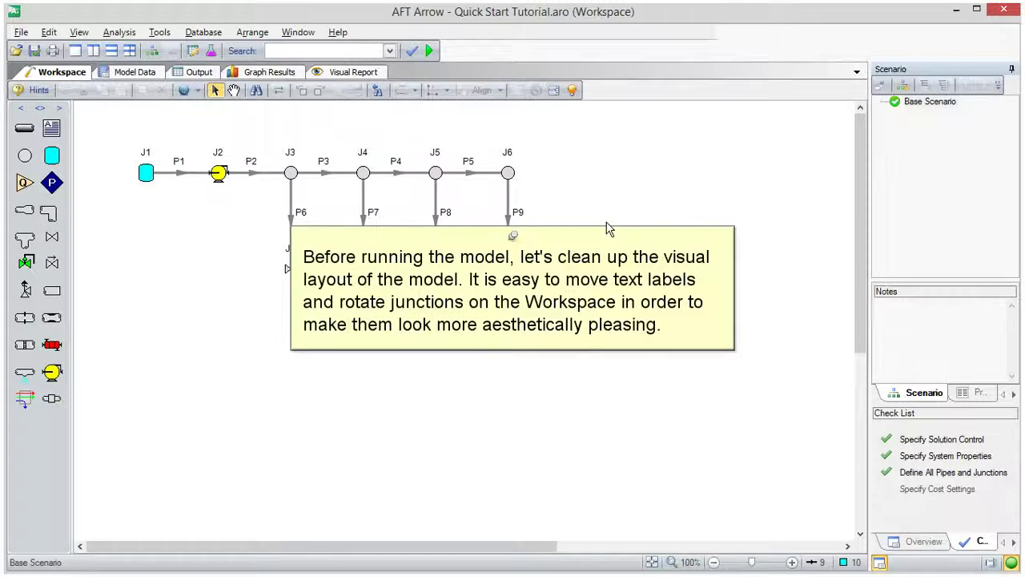
Rotate the valve symbols J7–J10 left and switch to the Model Data view
left_click(274, 255)
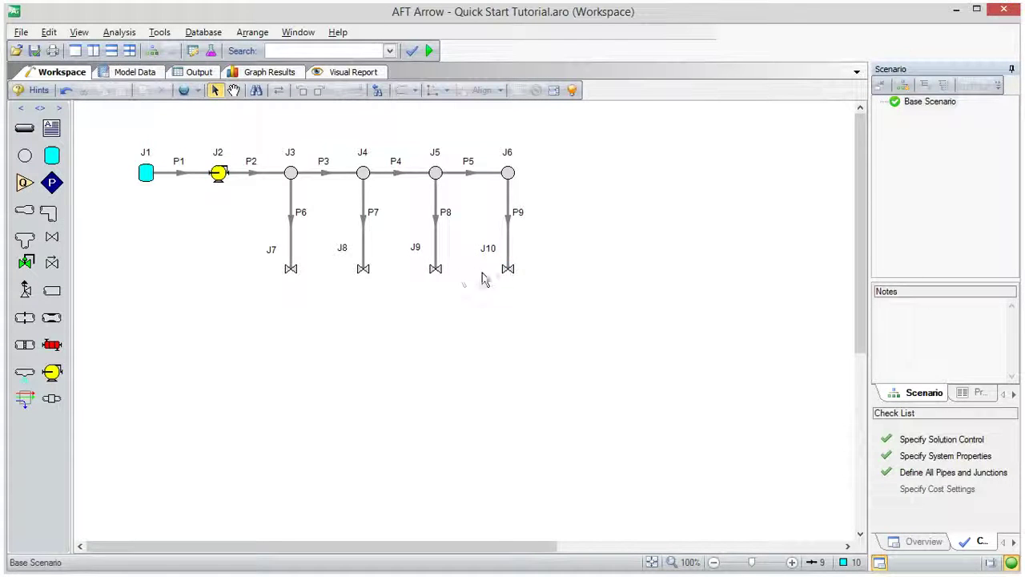
left_click(507, 269)
left_click(435, 269, "shift")
left_click(363, 269, "shift")
left_click(291, 268, "shift")
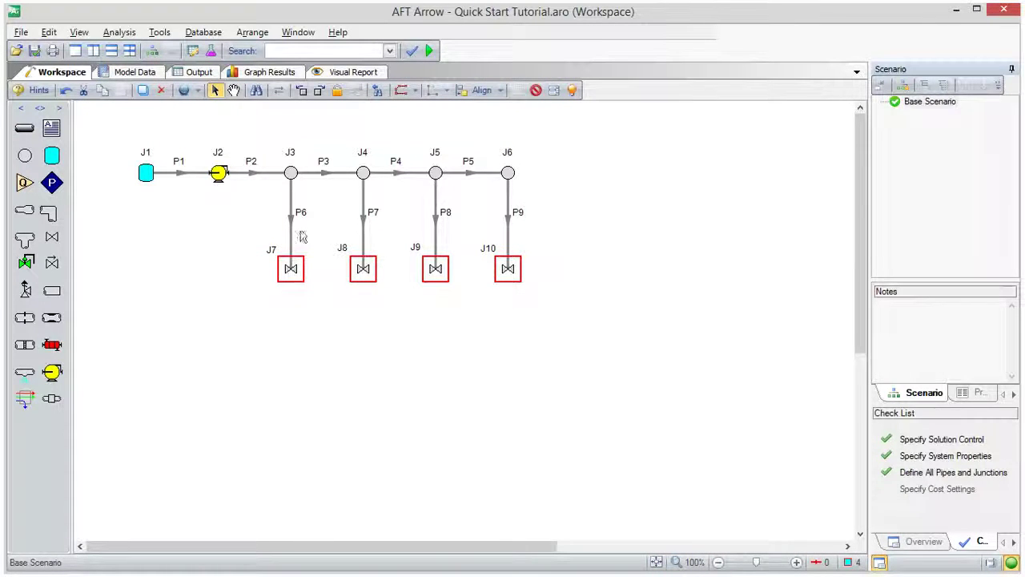
left_click(302, 90)
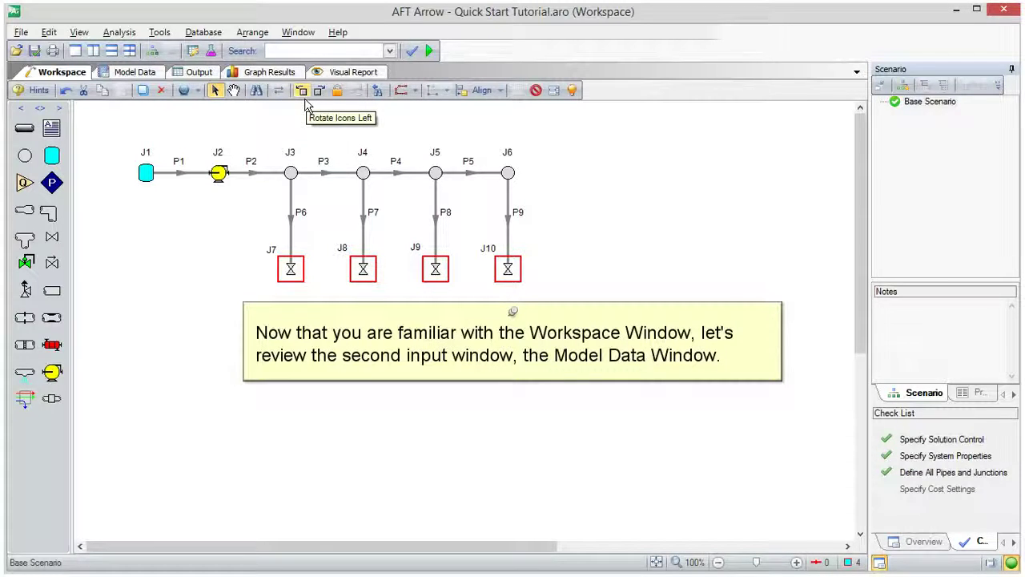
left_click(300, 33)
left_click(324, 73)
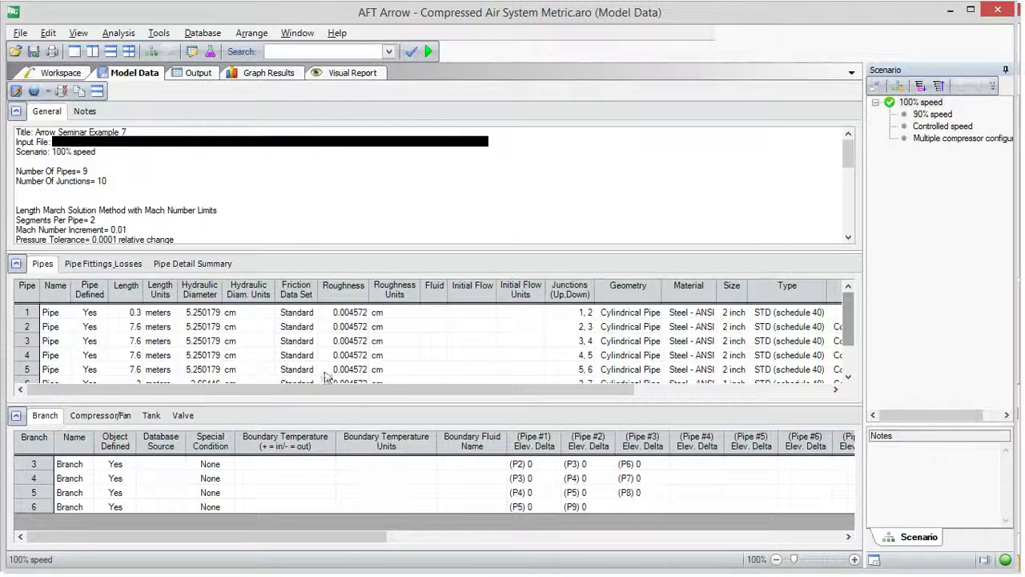
scroll(851, 380, "down", 1)
left_click(850, 378)
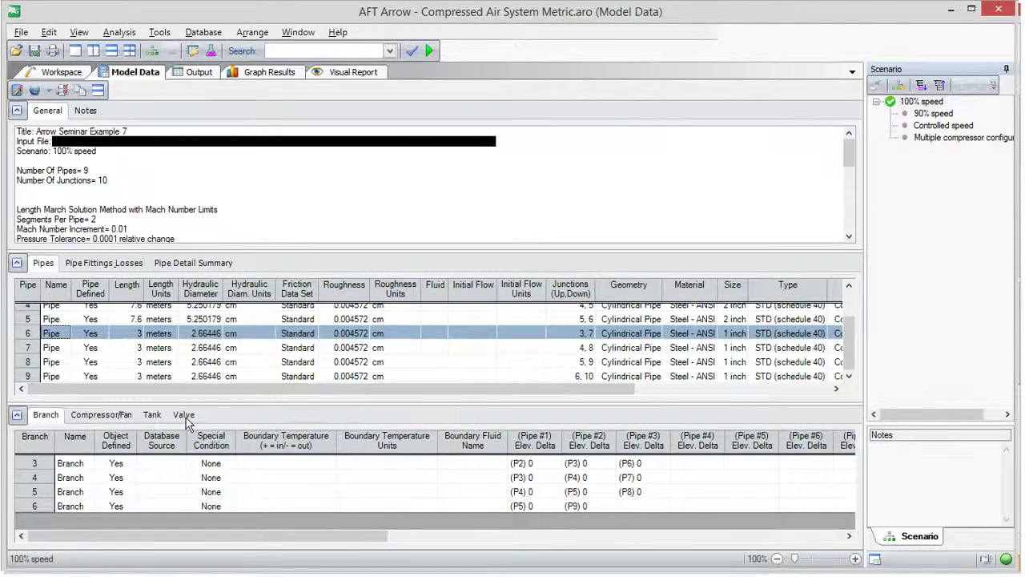
double_click(47, 335)
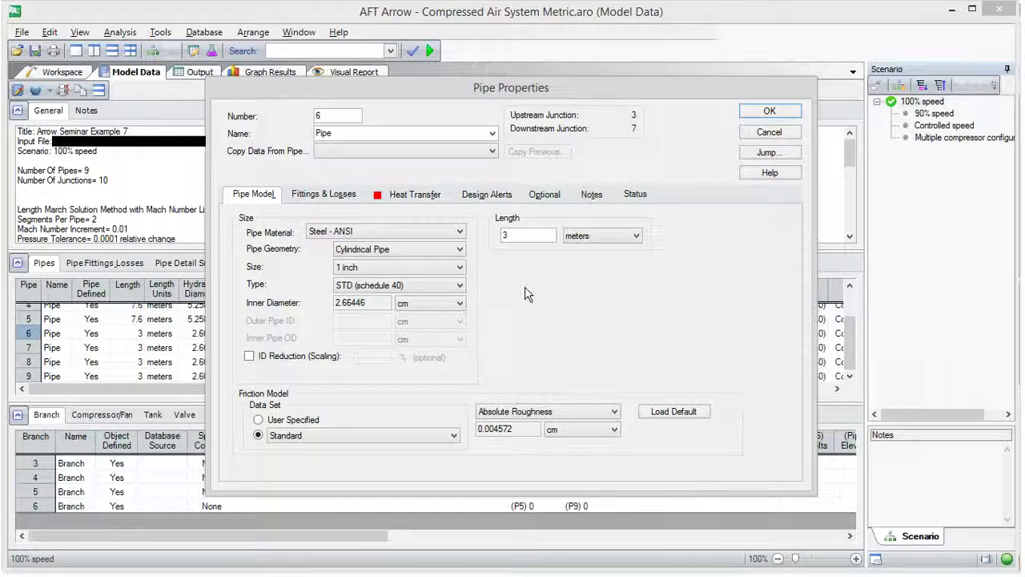
left_click(760, 113)
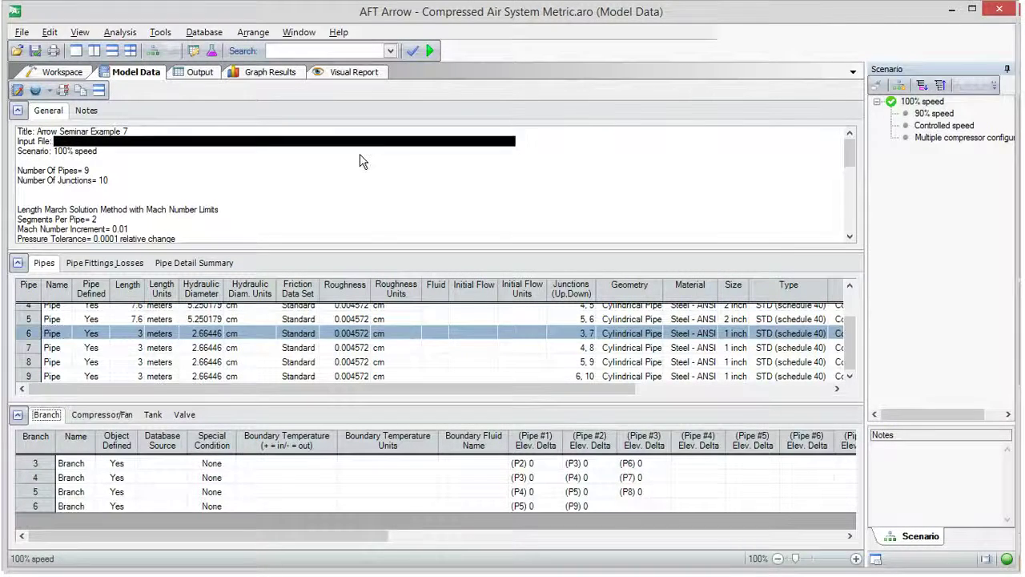
Run the model and view the Valve results in the Output window
left_click(430, 51)
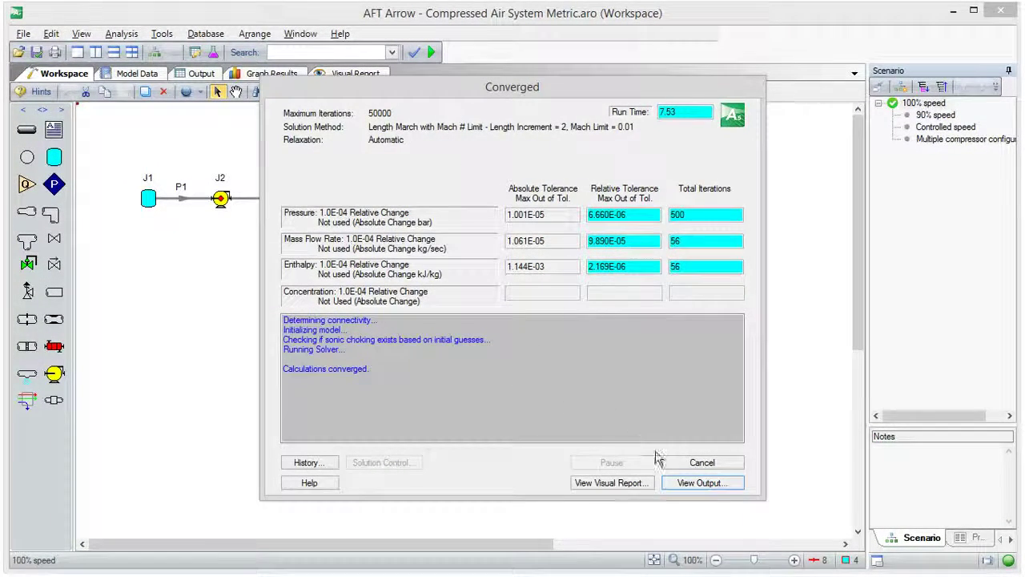
left_click(702, 482)
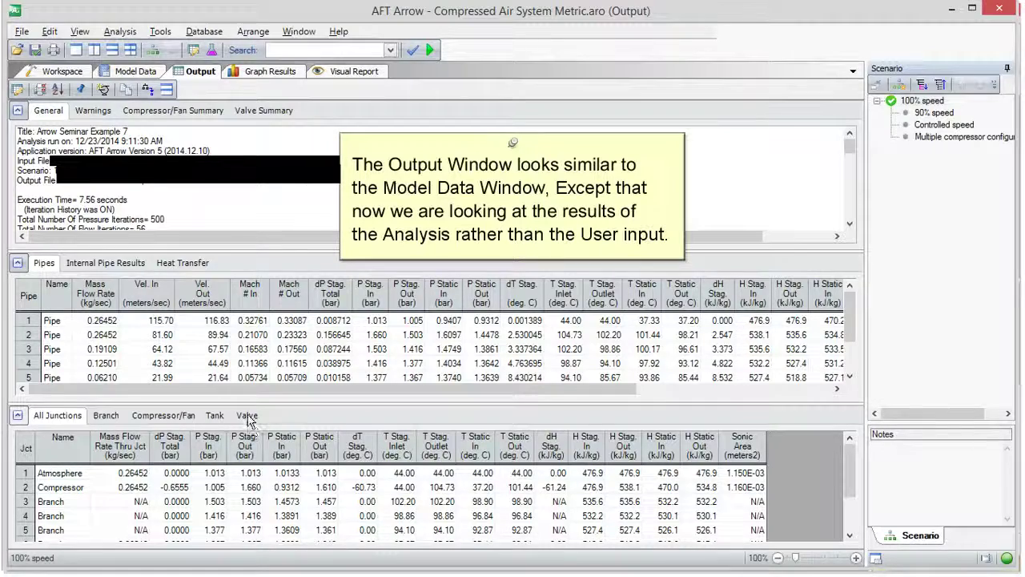
left_click(249, 418)
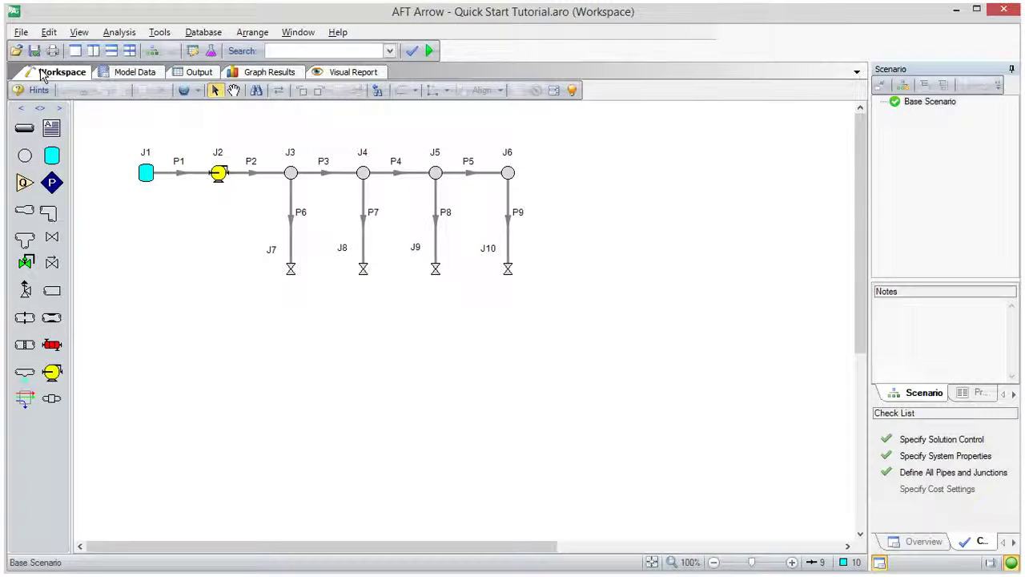
Set tank J1's temperature to -18 deg. C, accepting that prior results are cleared
double_click(149, 177)
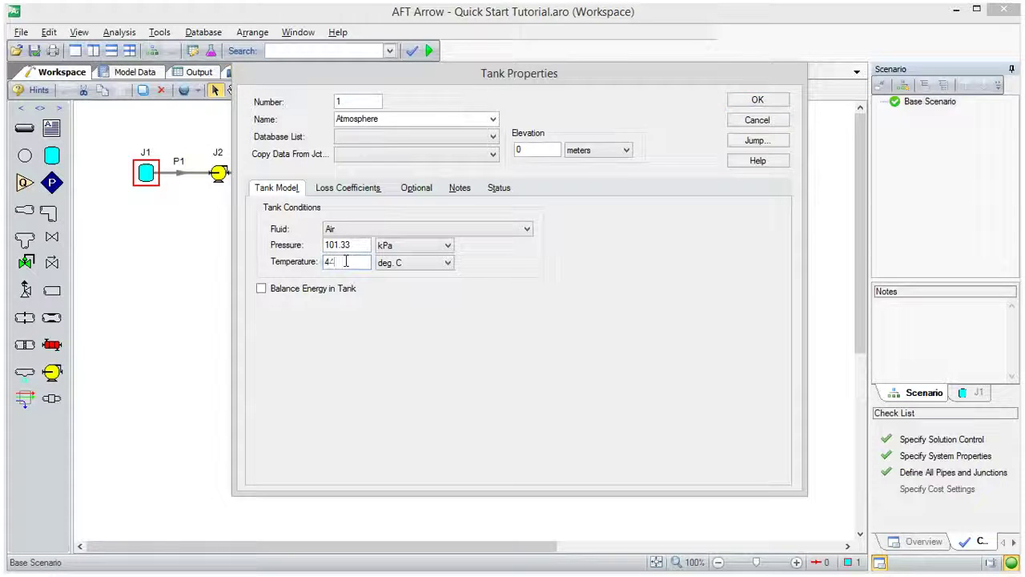
type("-18")
left_click(757, 101)
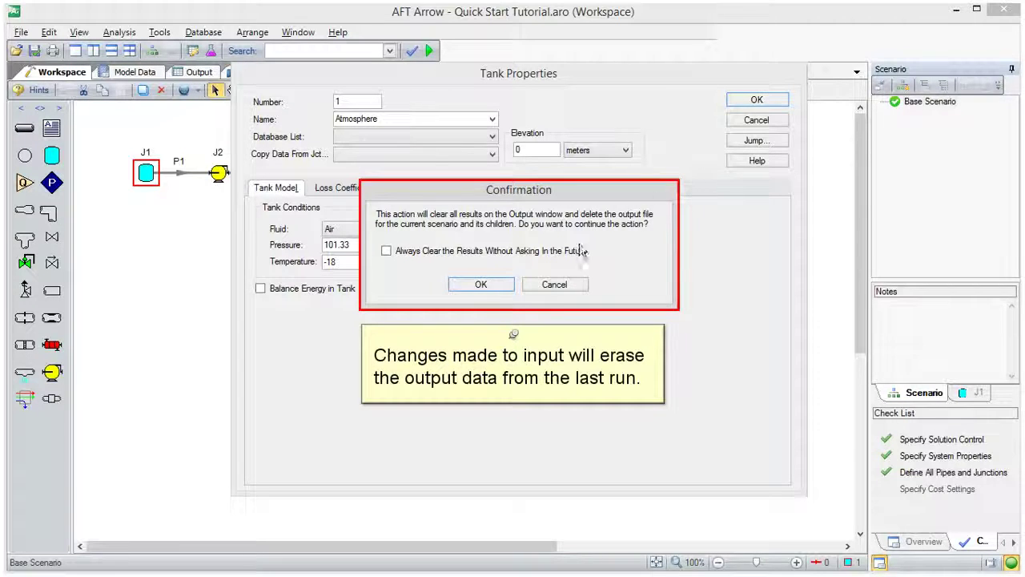
left_click(496, 285)
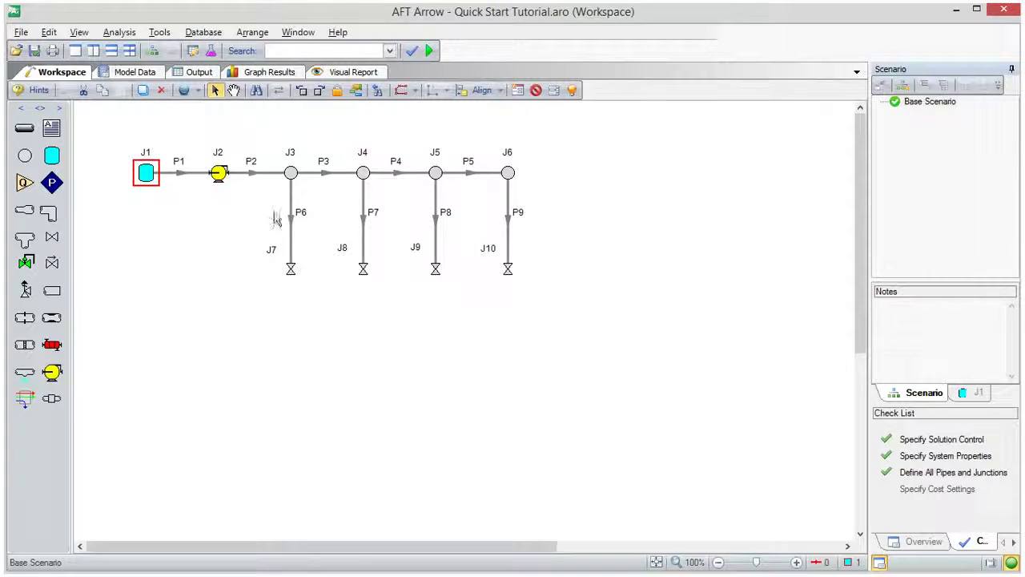
Set compressor J2's curve efficiency to 90 in rows 2 and 3 and accept the changes
double_click(220, 174)
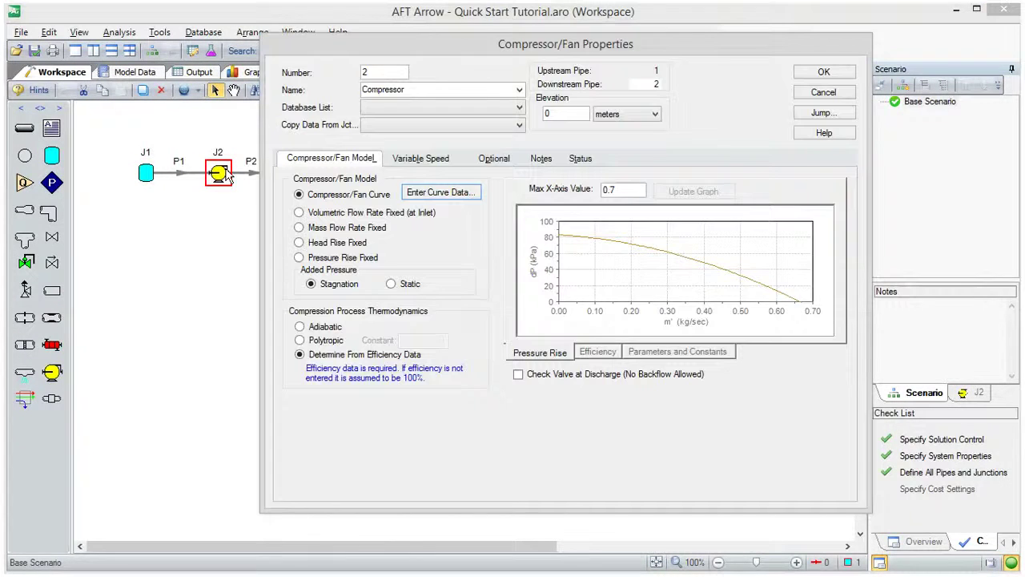
left_click(451, 194)
left_click(538, 211)
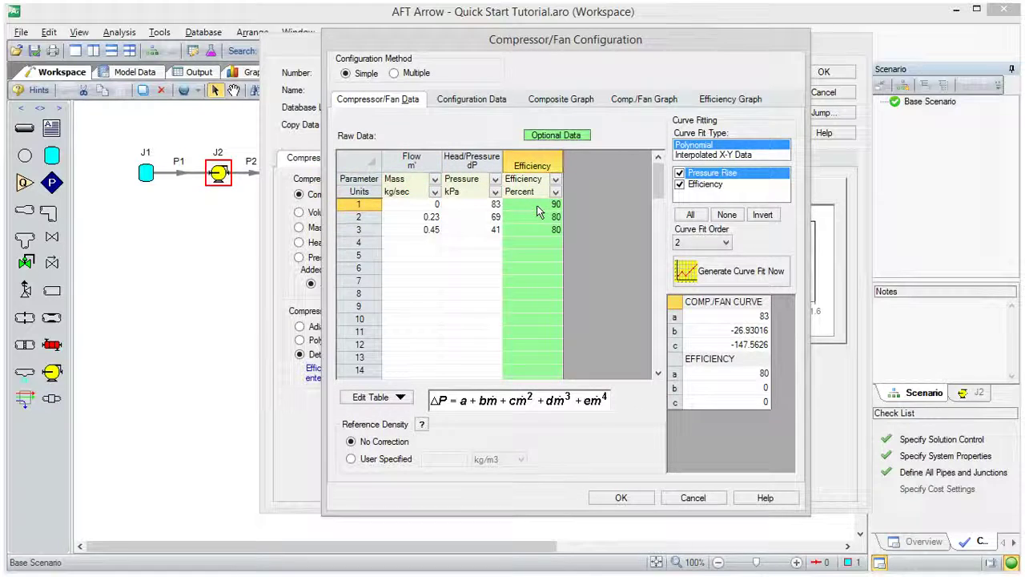
left_click(541, 217)
type("90")
left_click(550, 230)
type("90")
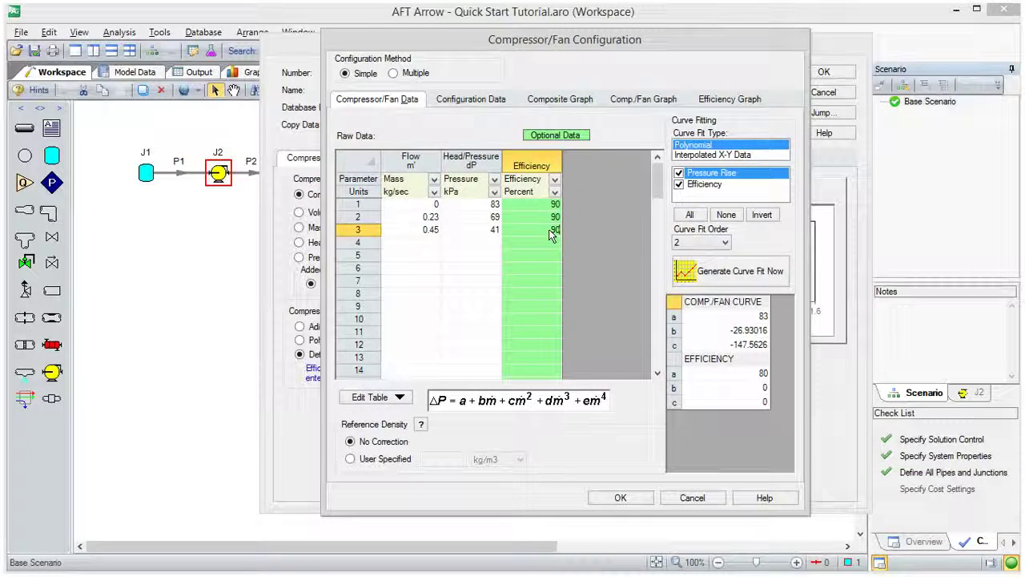
left_click(636, 503)
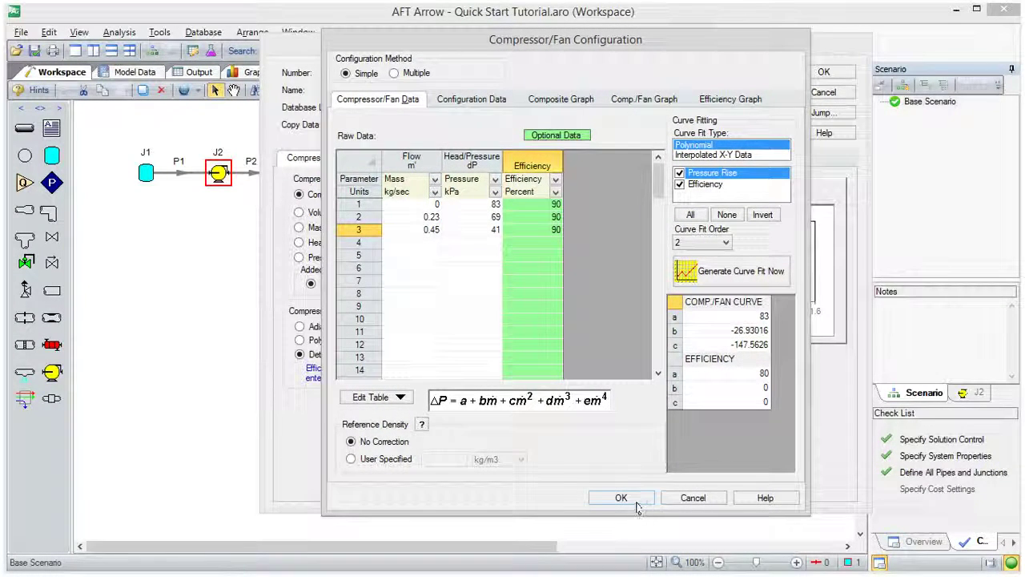
left_click(636, 503)
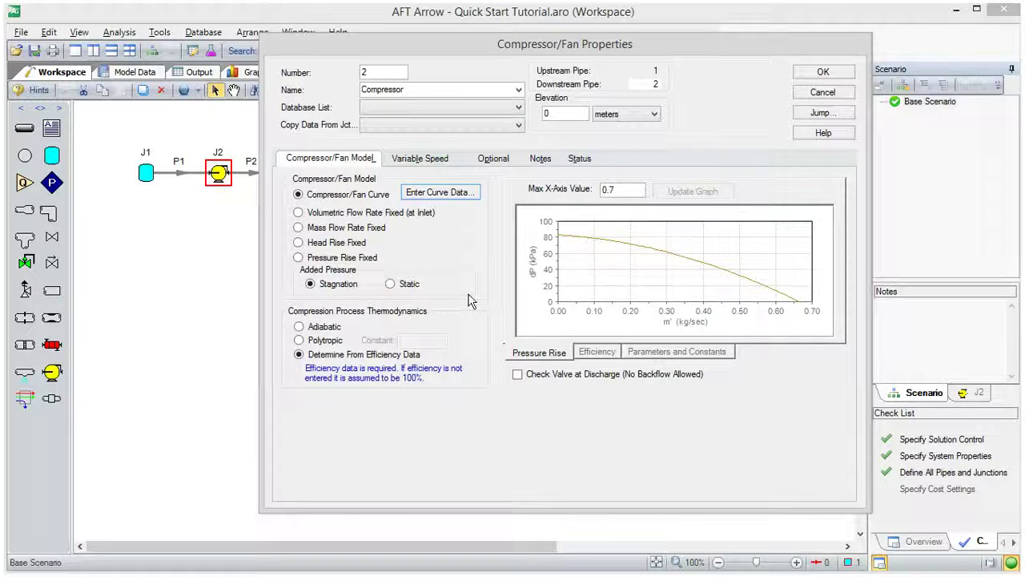
left_click(823, 72)
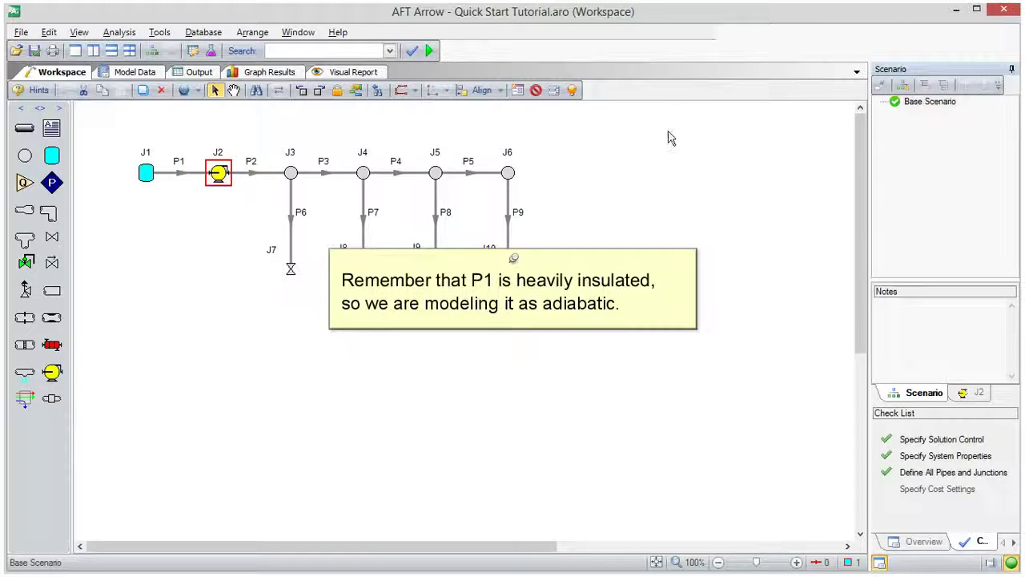
Start a Global Pipe Edit with pipes P2–P9 selected, excluding P1
left_click(188, 173)
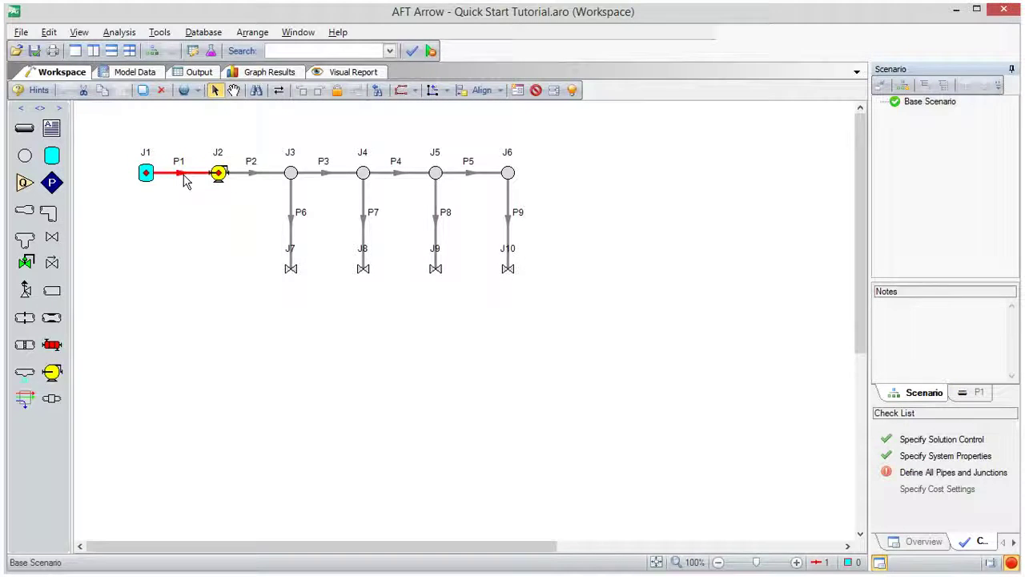
left_click(49, 32)
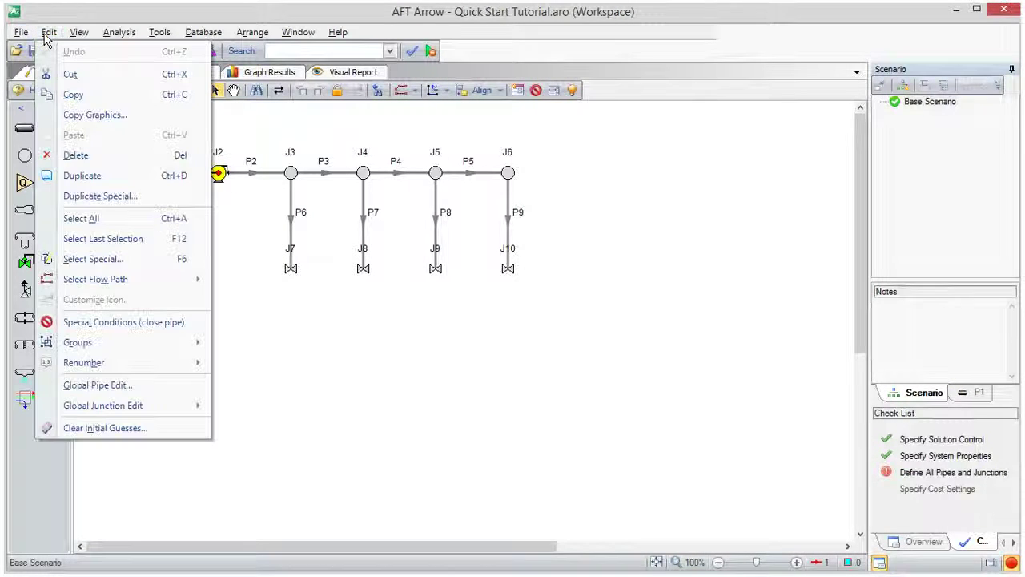
left_click(96, 388)
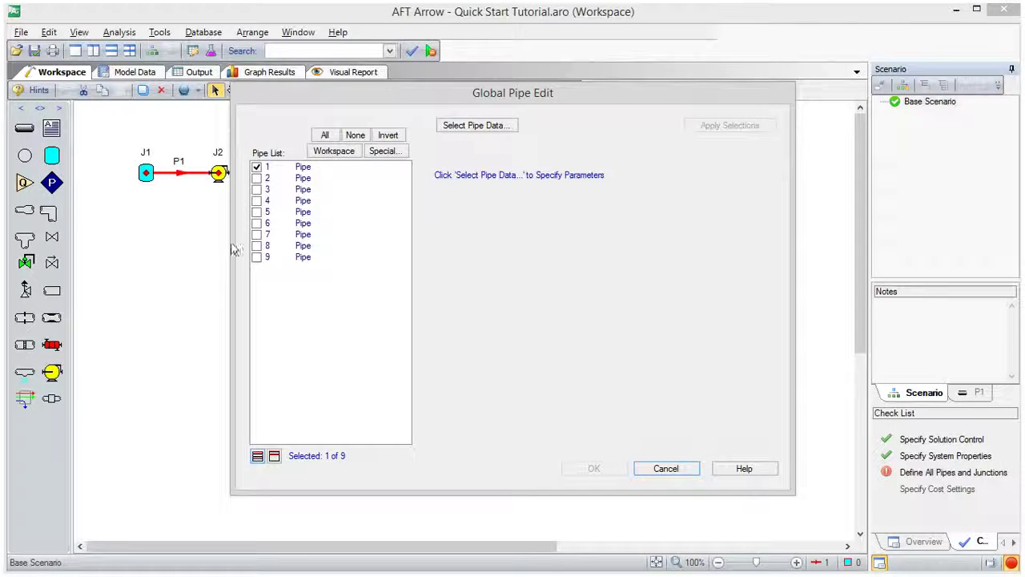
left_click(387, 134)
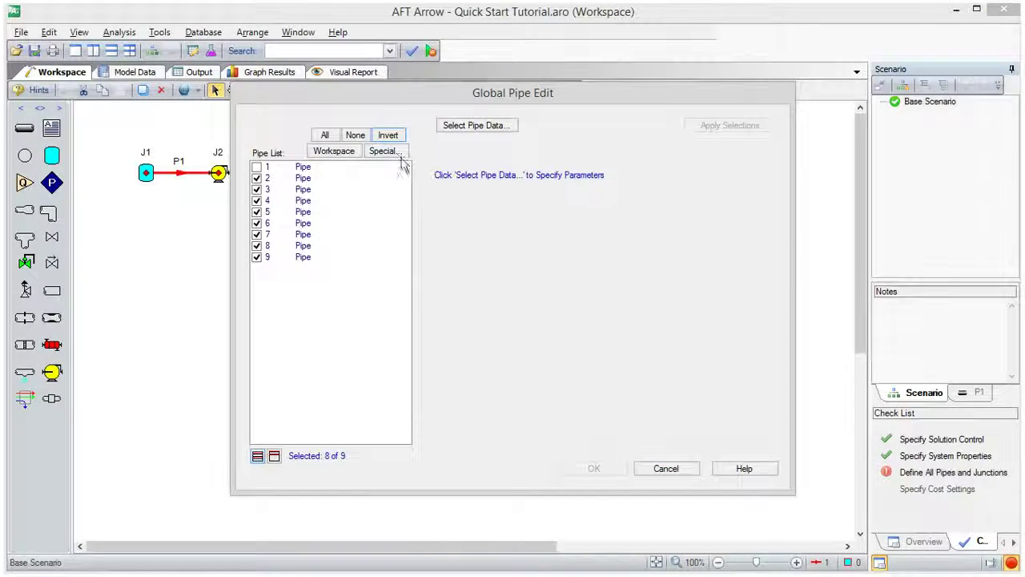
left_click(478, 126)
Apply convective heat transfer with external coefficient 60 to pipes P2–P9
left_click(412, 196)
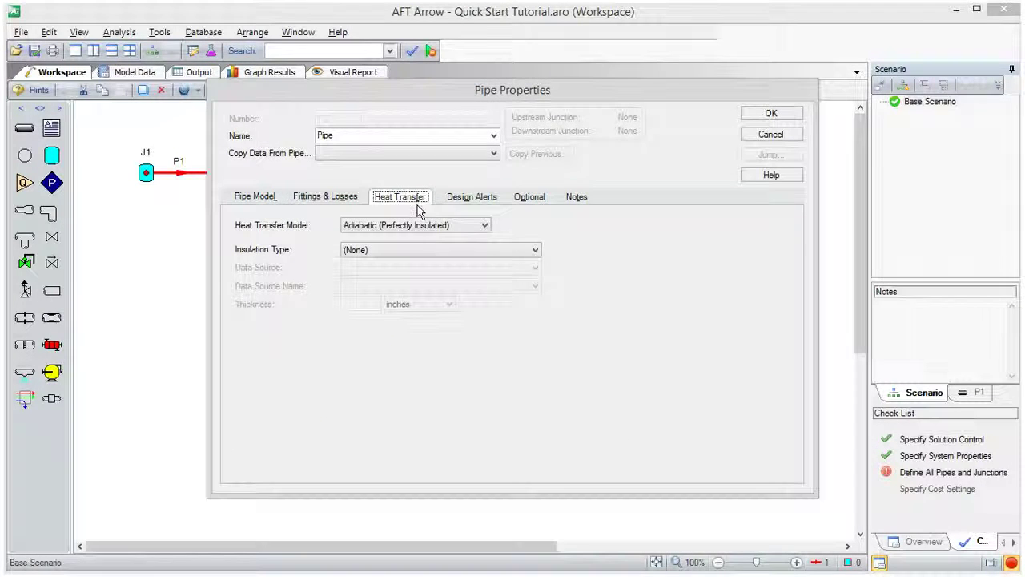
left_click(426, 228)
left_click(392, 258)
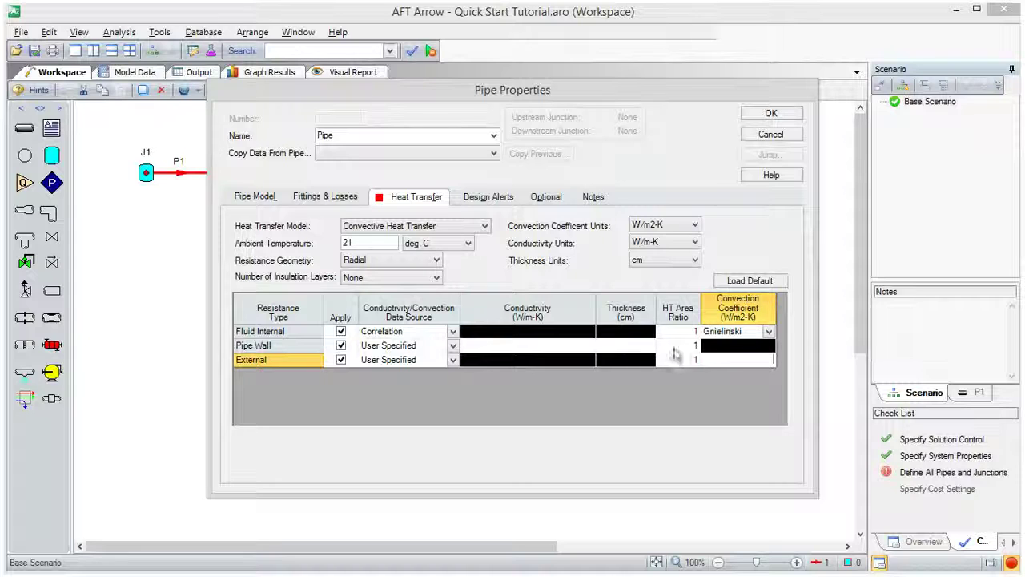
type("60")
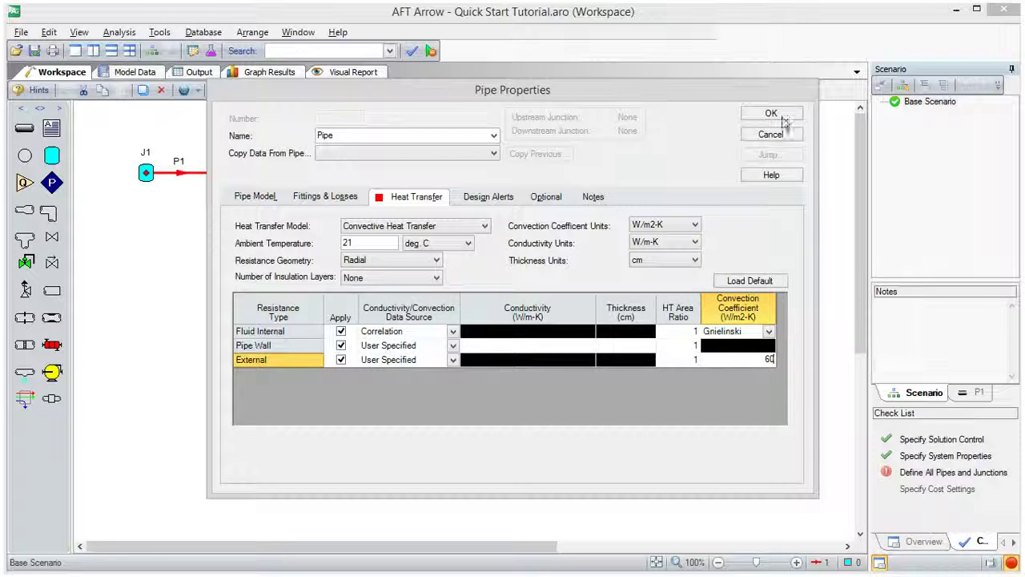
left_click(770, 113)
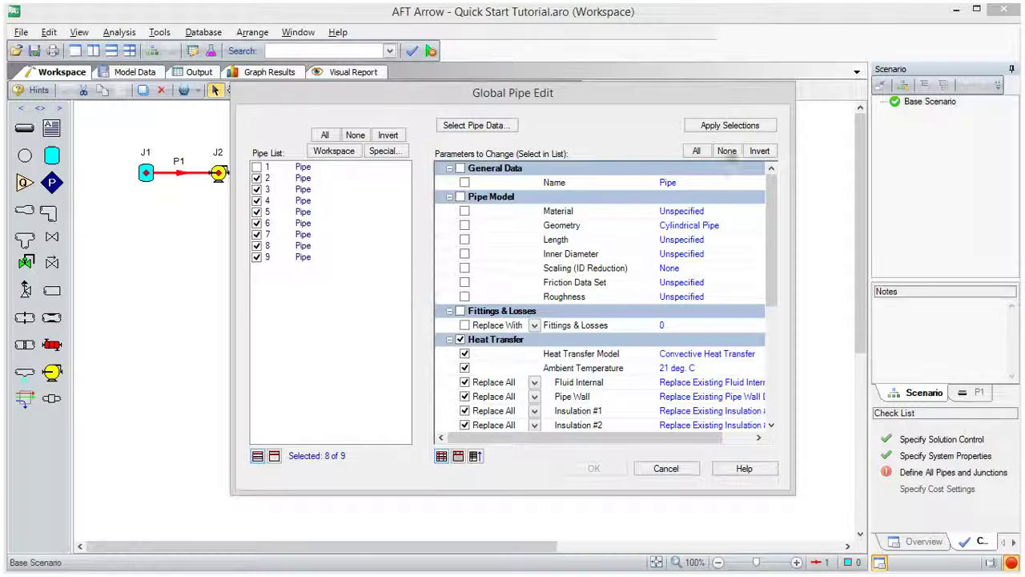
left_click(730, 127)
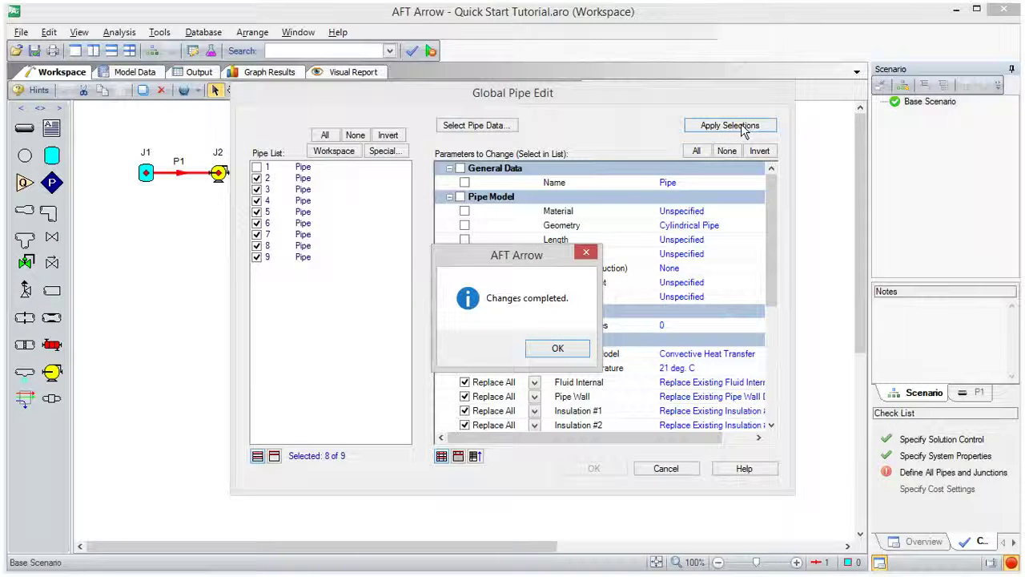
left_click(557, 348)
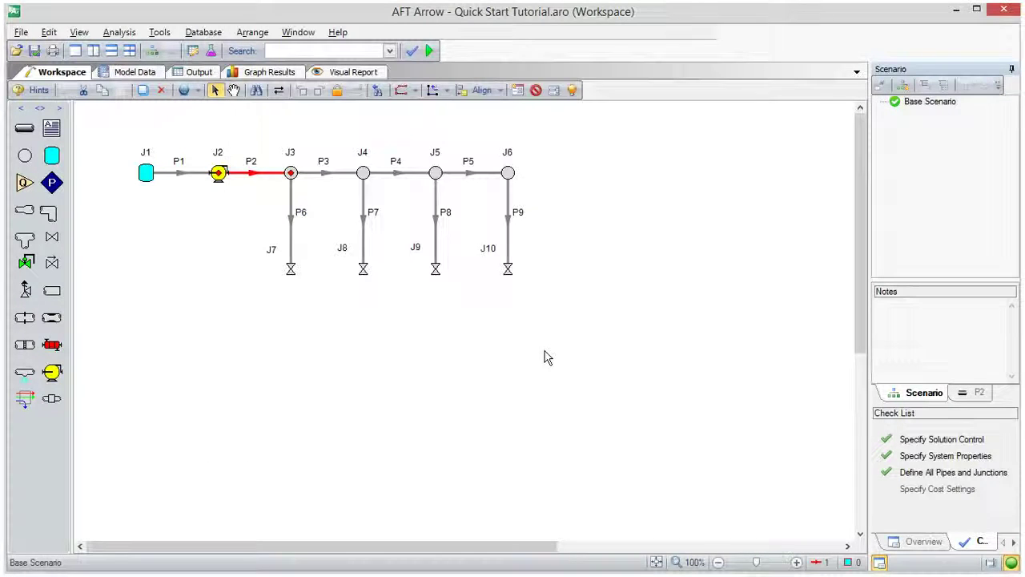
Rerun the cold-case model and view valve outlet temperatures of about 18–19 °C
left_click(430, 50)
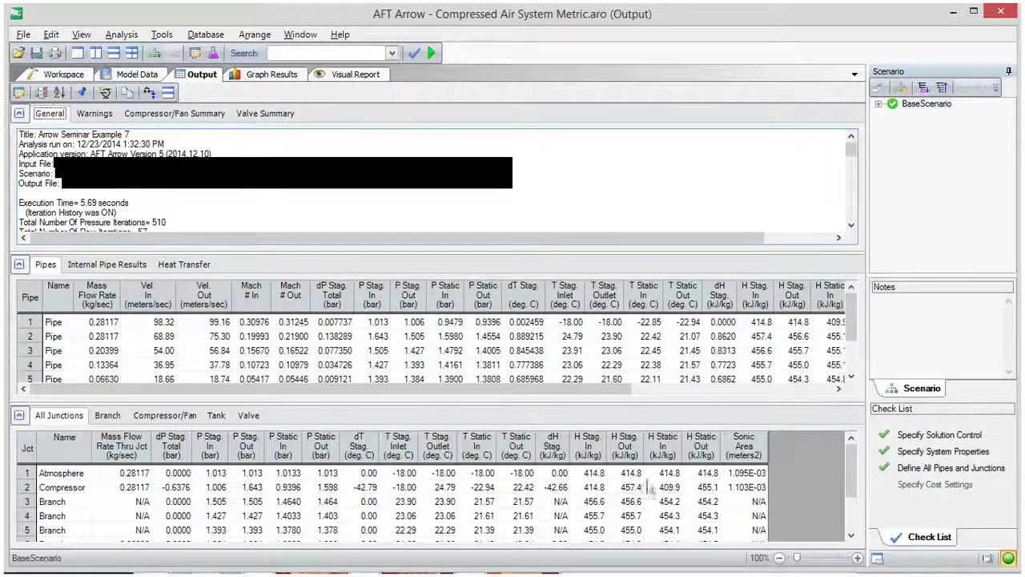
left_click(249, 416)
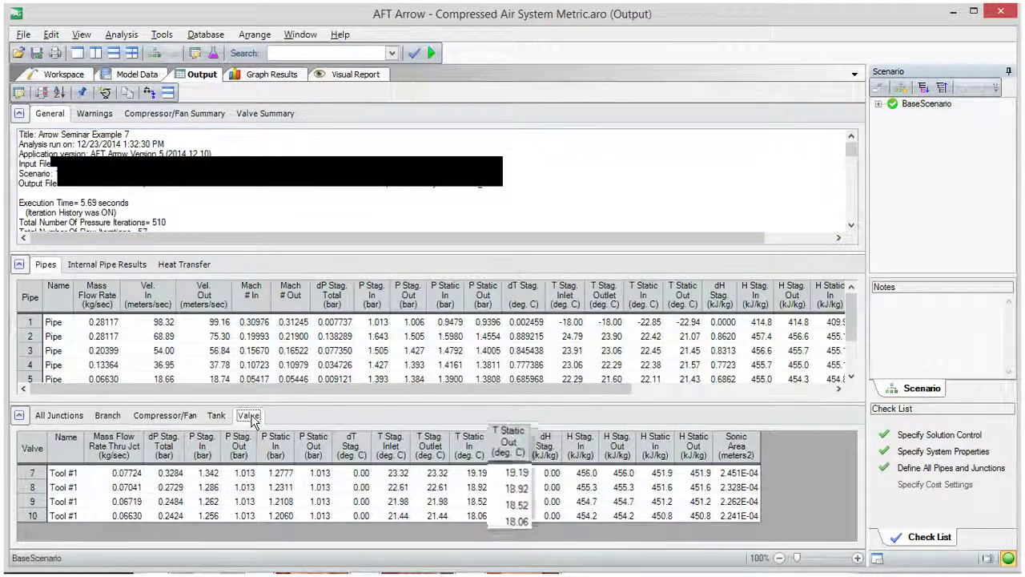